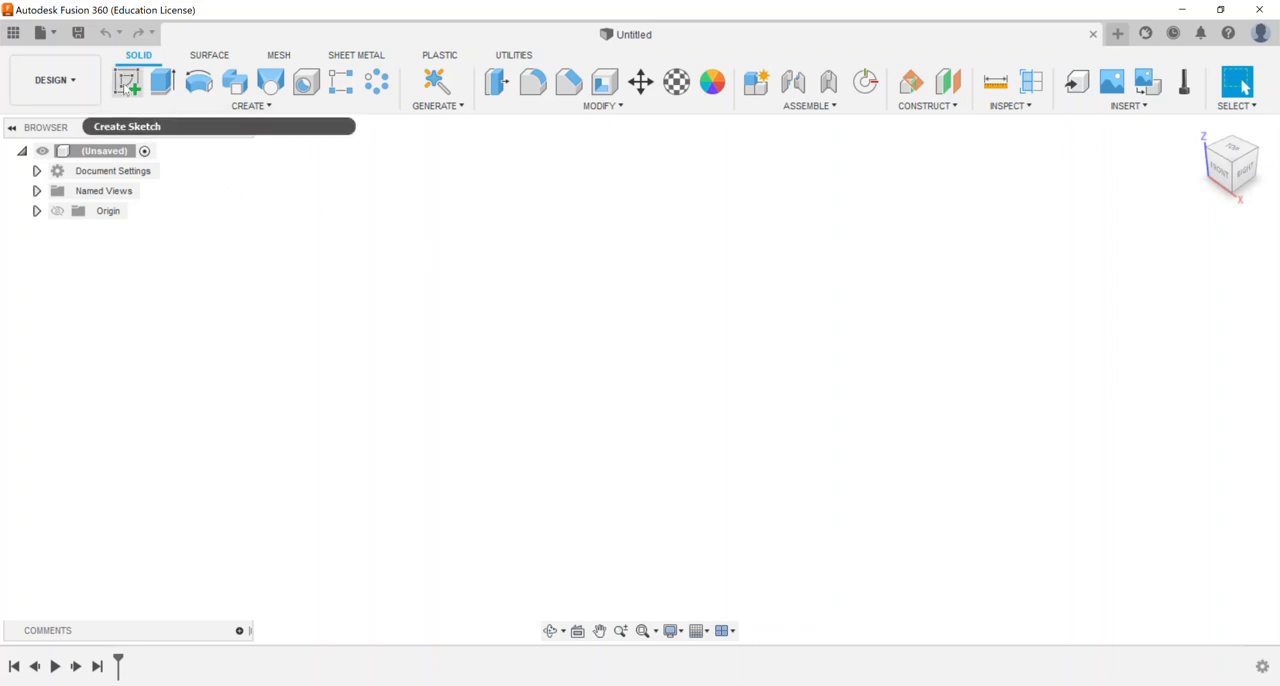
Sketch a 5 by 4 in center rectangle on the horizontal origin plane, centred on the origin, and finish the sketch
left_click(127, 84)
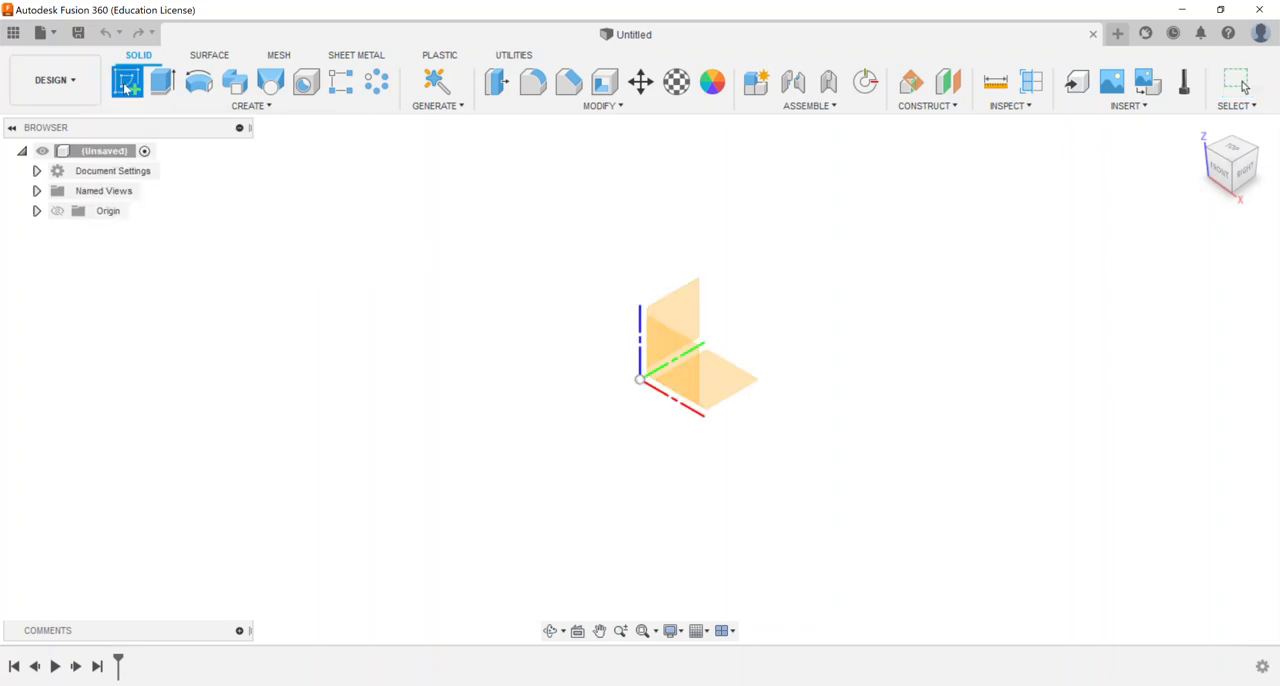
left_click(731, 384)
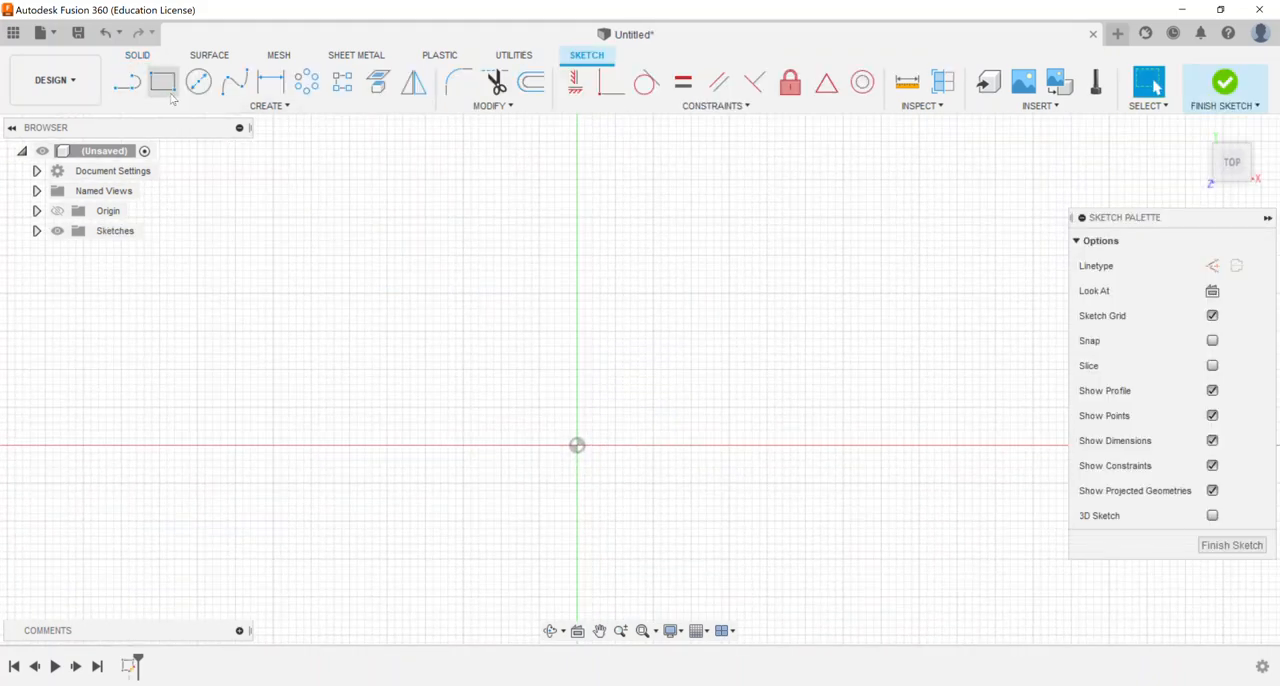
left_click(176, 107)
mouse_move(184, 138)
left_click(323, 183)
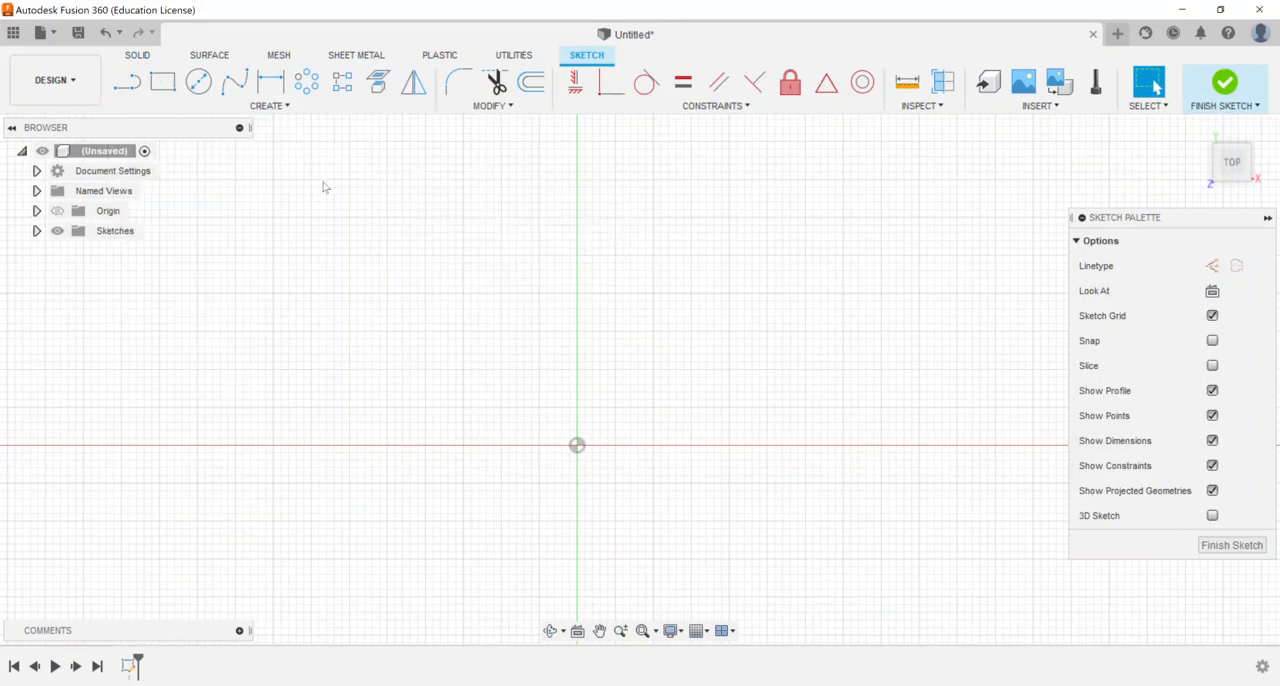
left_click(577, 445)
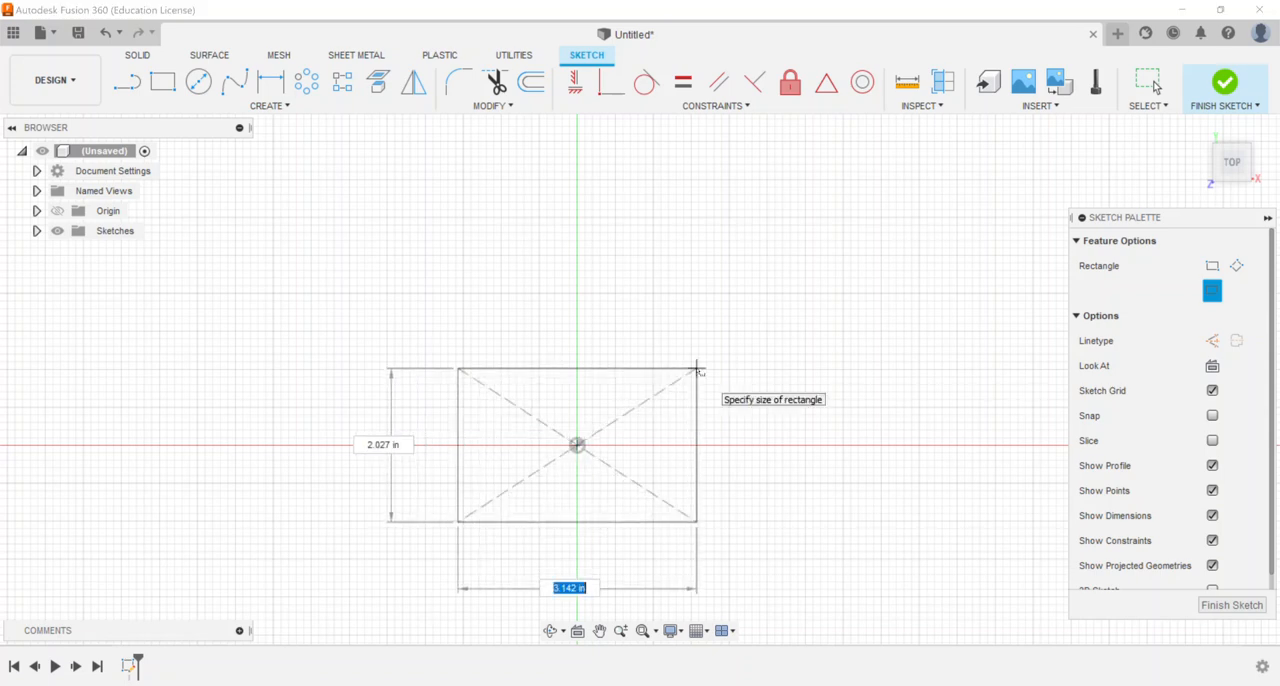
type("5")
key("Tab")
type("4")
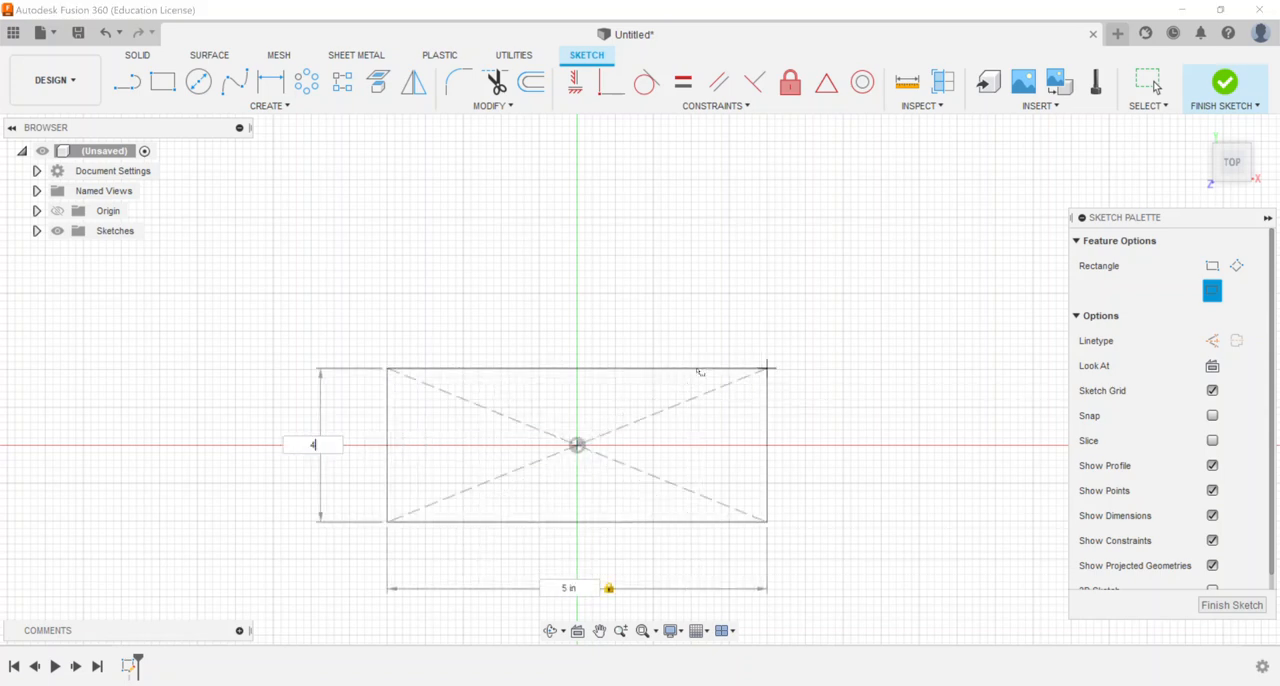
key("Return")
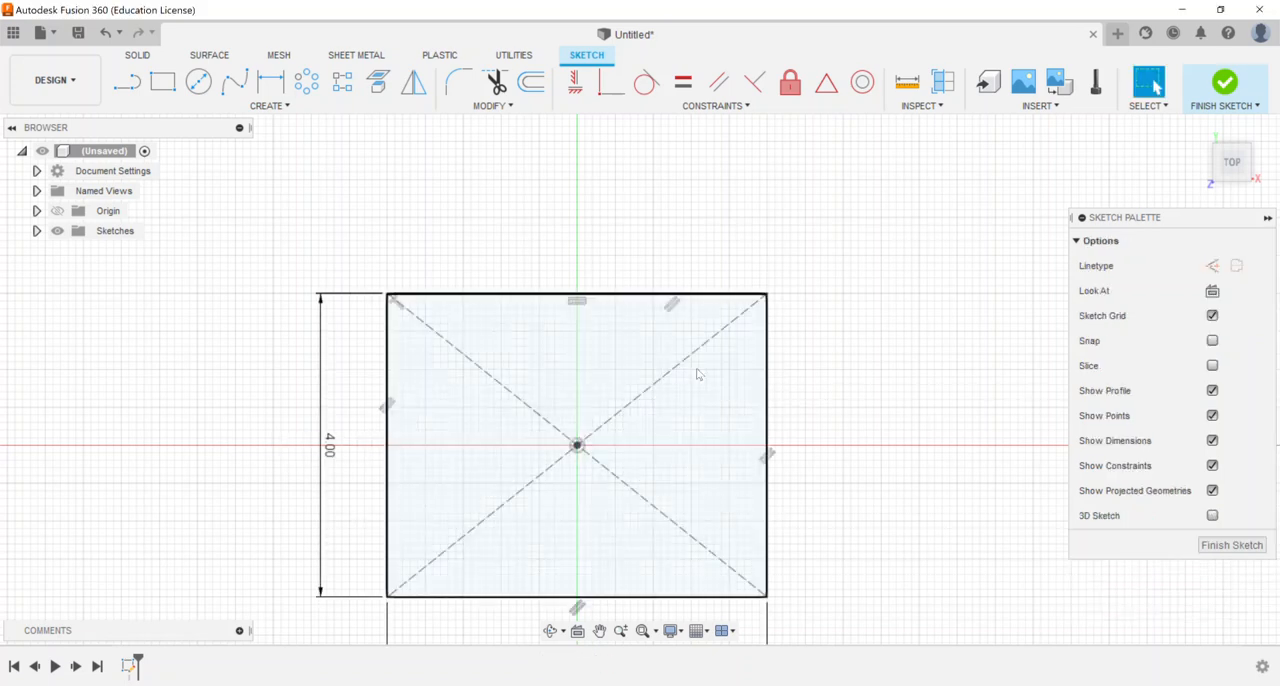
left_click(1214, 96)
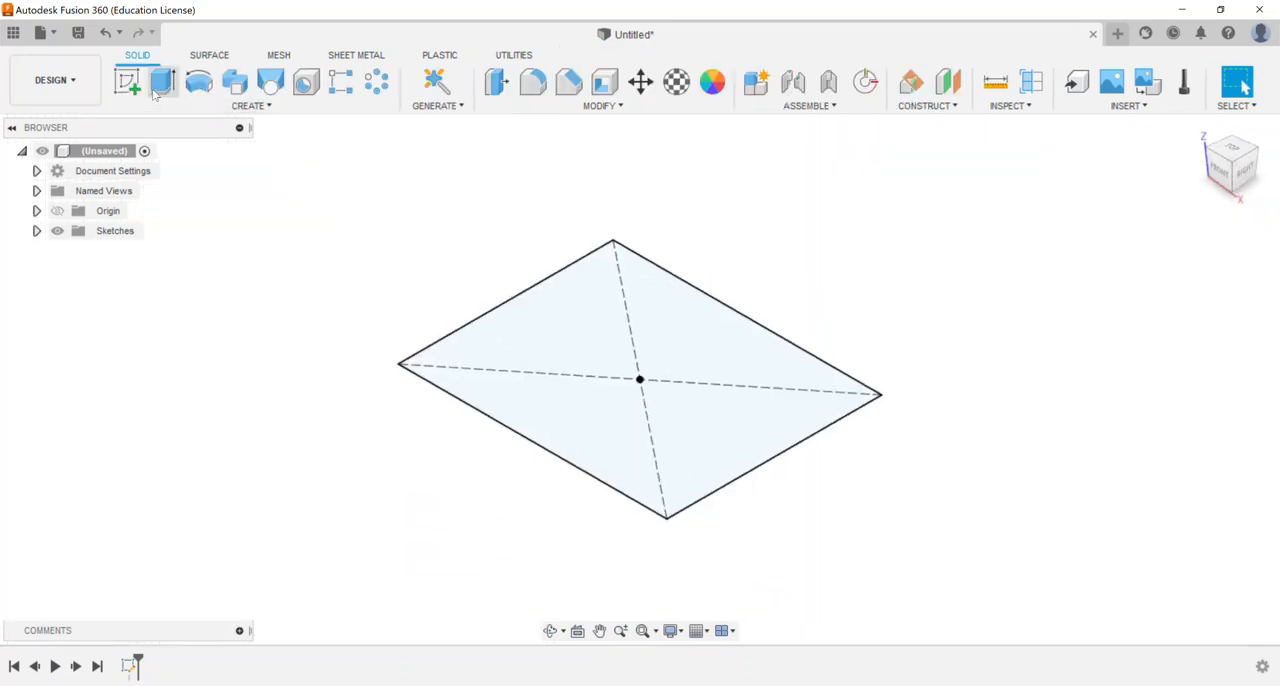
Extrude the rectangle profile 0.25 in to form a flat base plate
left_click(162, 88)
type("0.25")
key("Return")
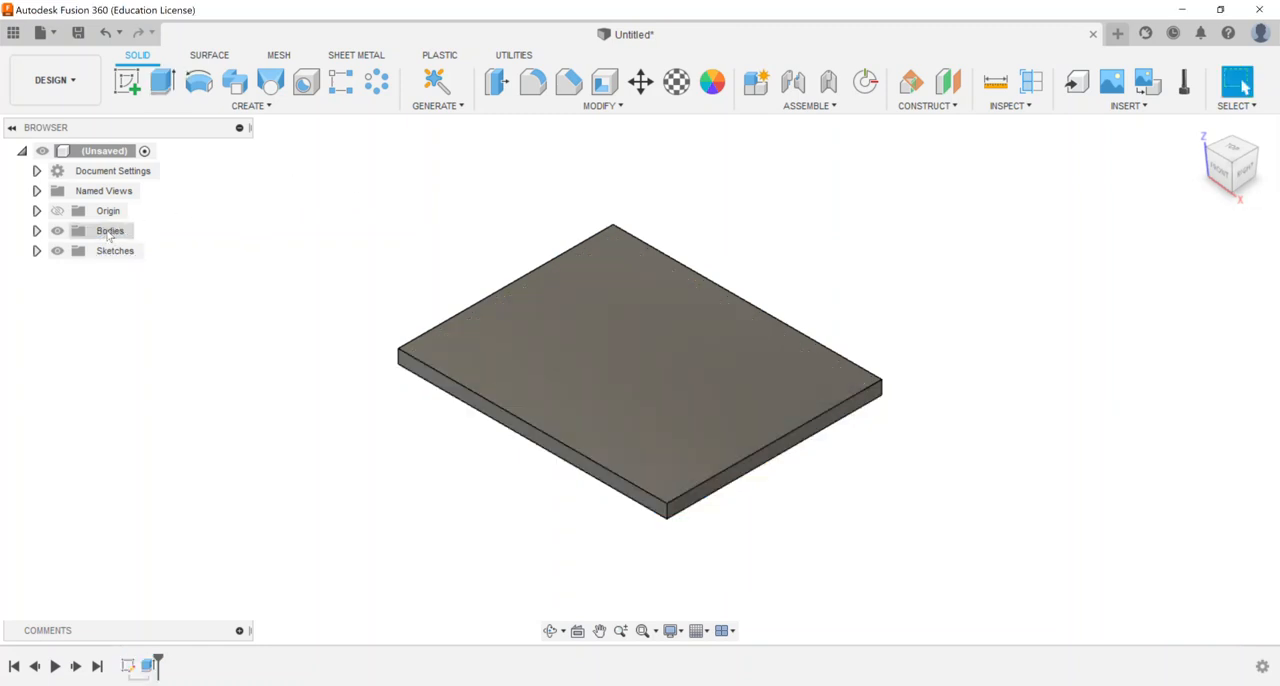
Inspect the base plate's entry in the list of bodies by highlighting it in the model
left_click(37, 231)
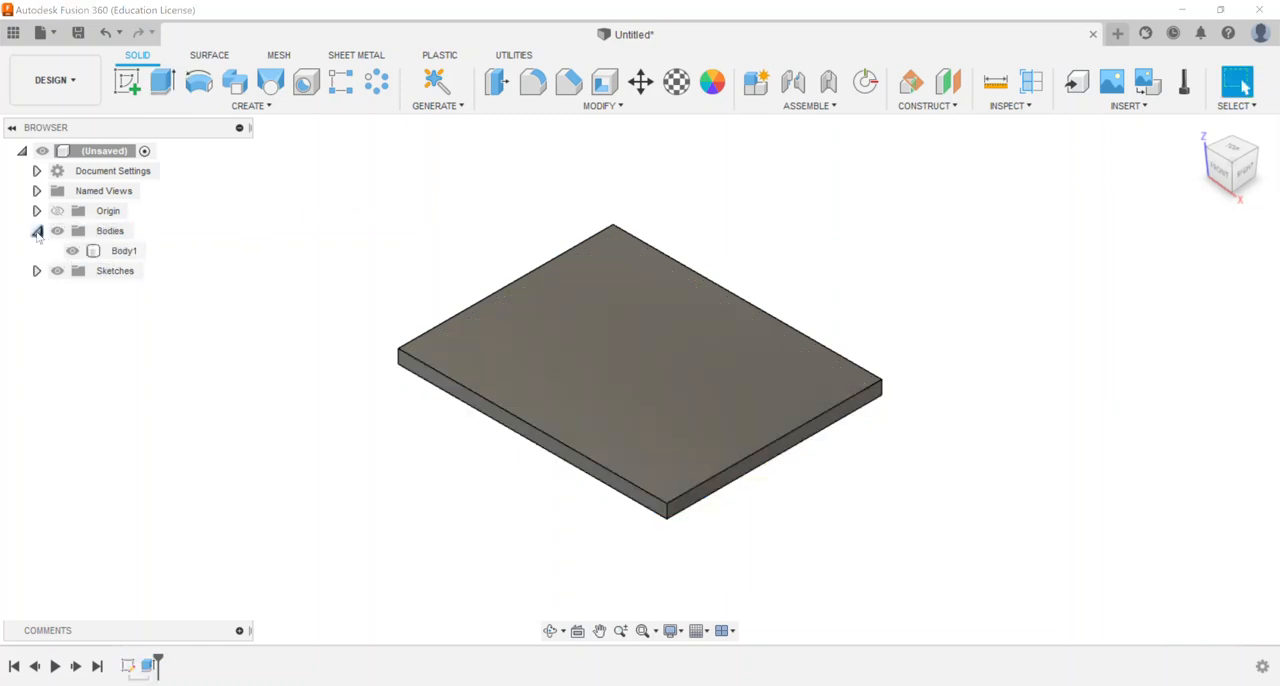
left_click(126, 254)
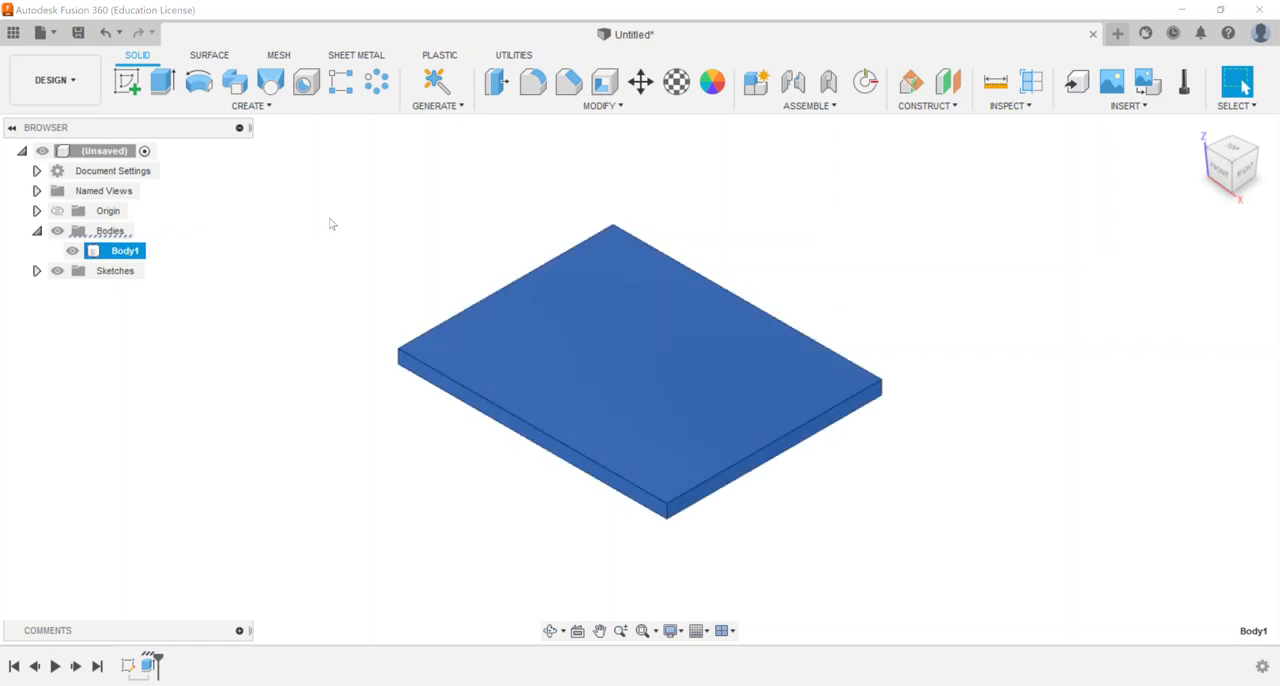
left_click(344, 259)
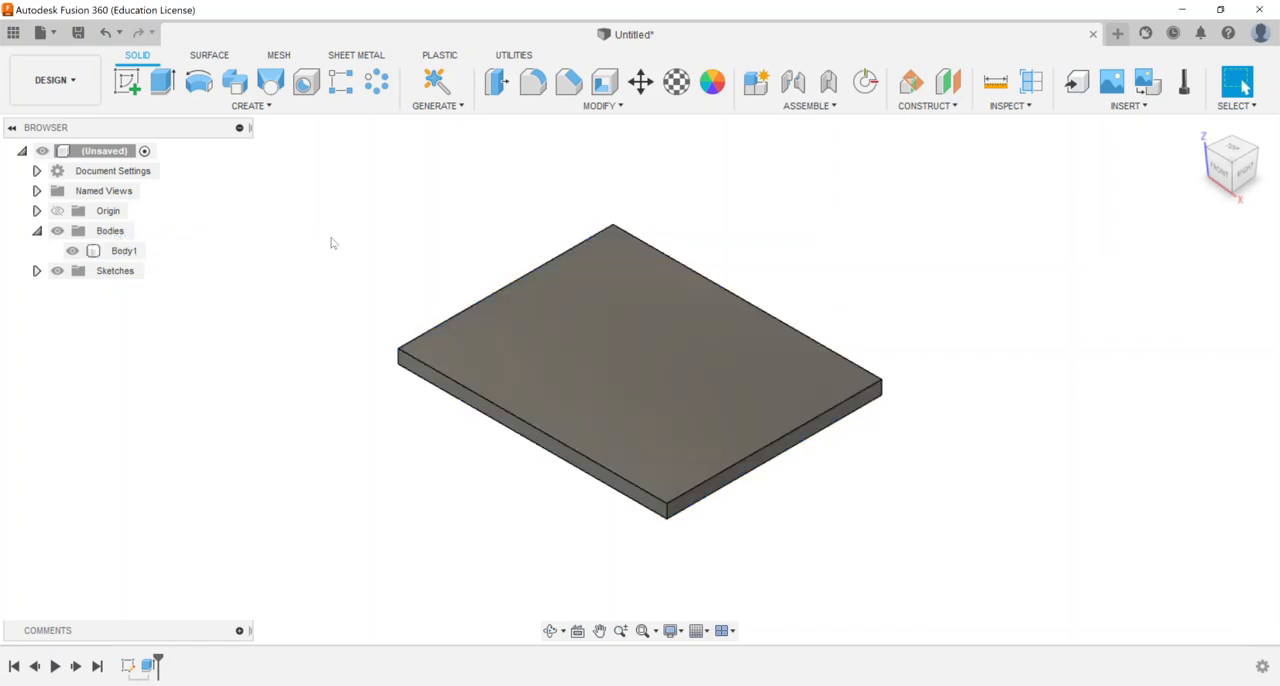
left_click(37, 230)
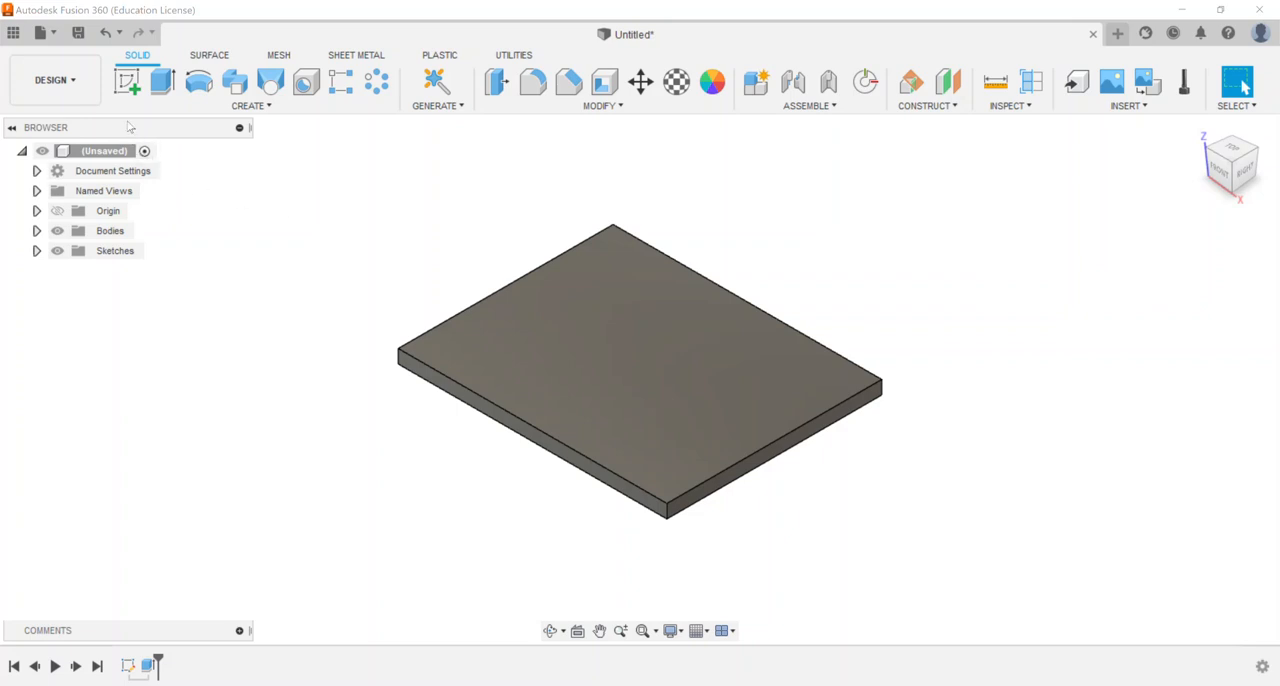
Start a sketch on the plate's right end face and draw a 4 by 4 in rectangle from the face's upper corner
left_click(127, 82)
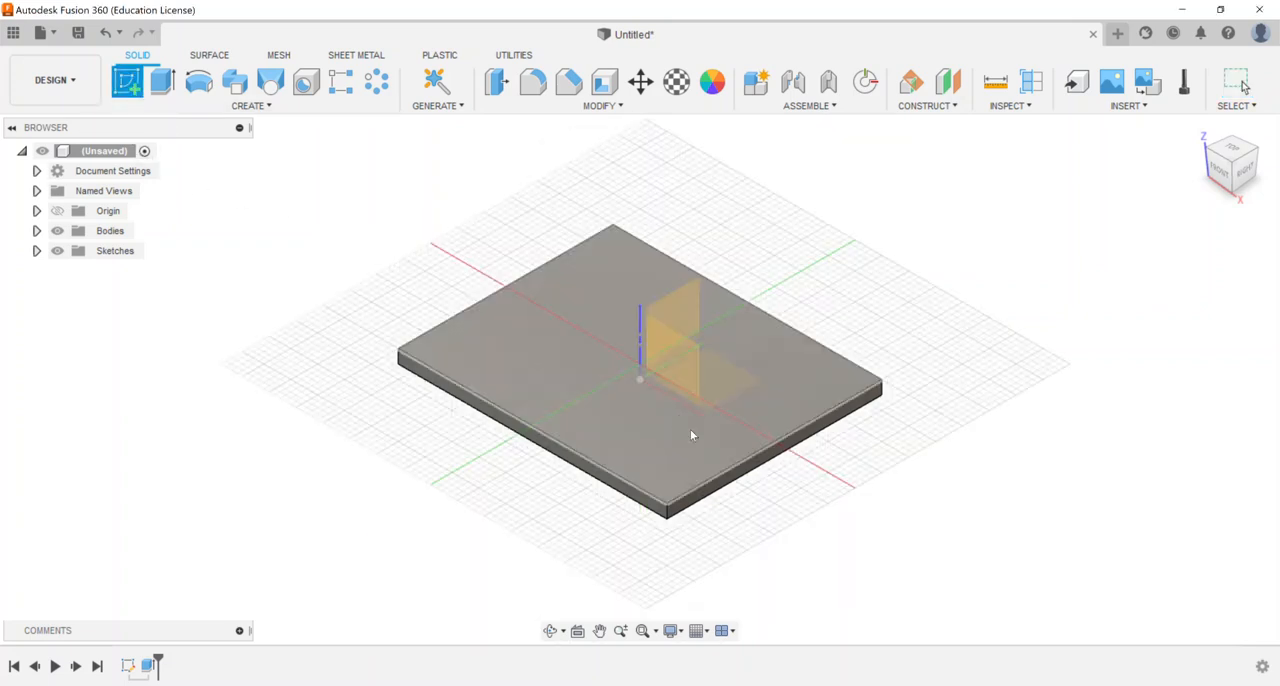
left_click(731, 482)
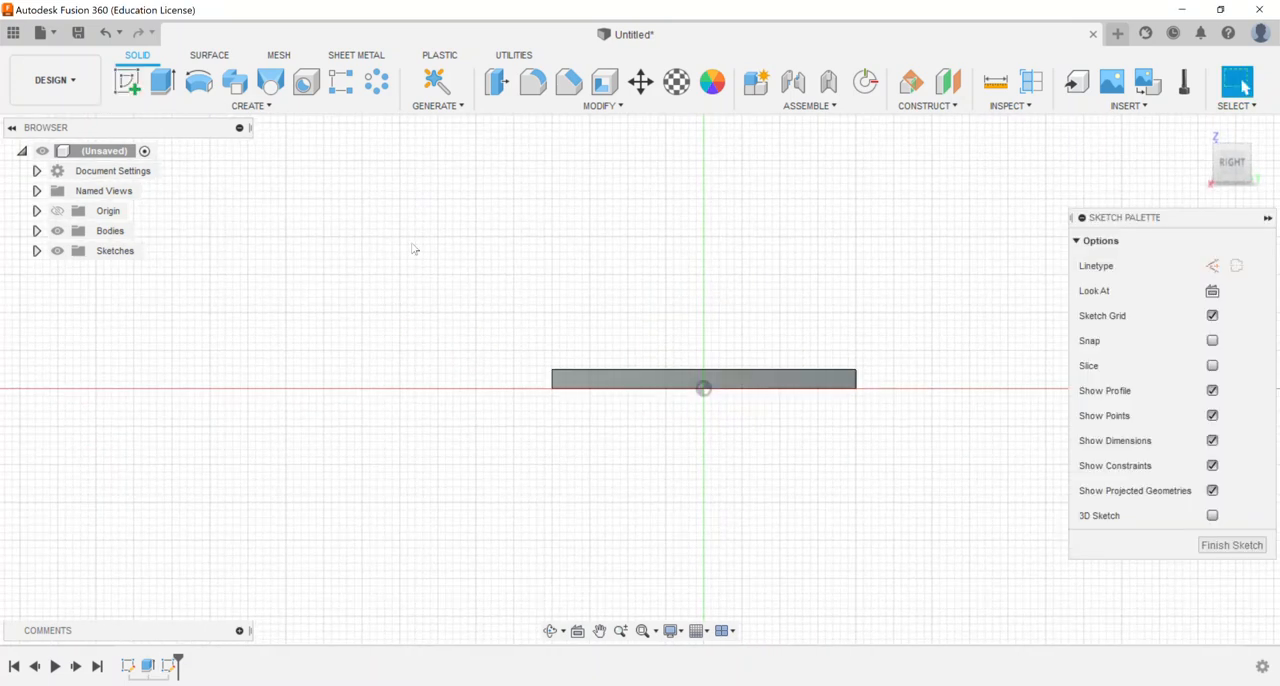
left_click(163, 88)
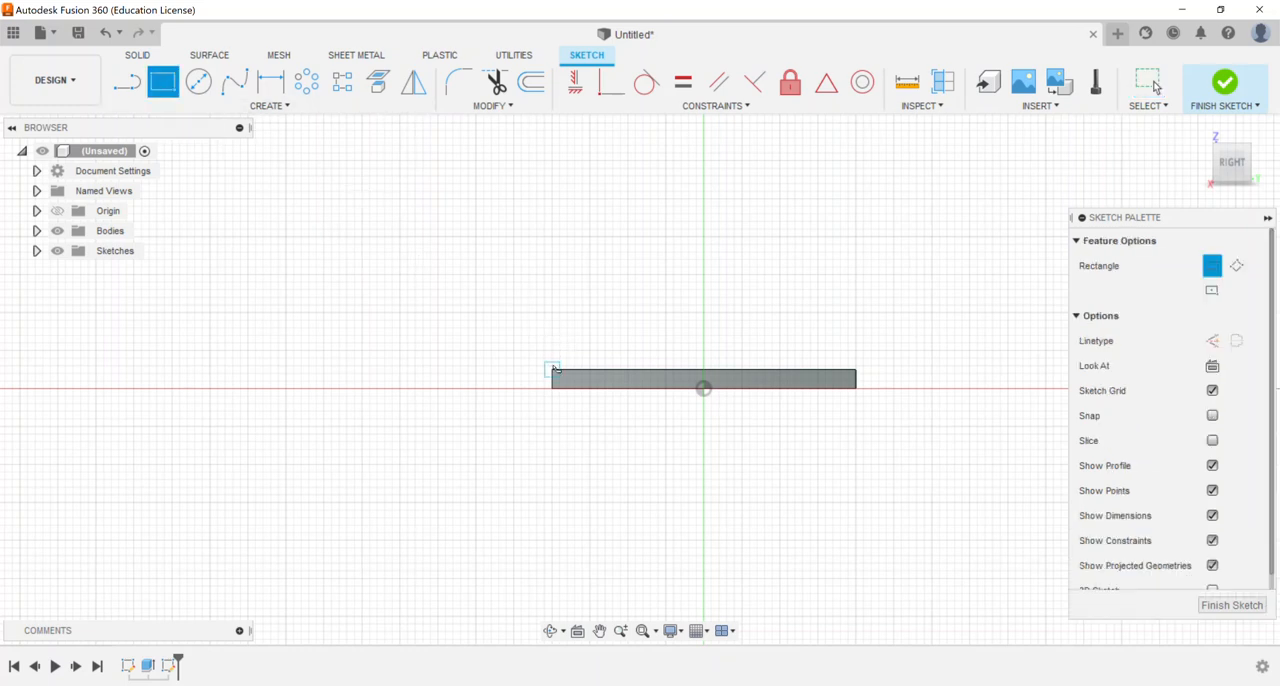
left_click(553, 371)
middle_click_drag(770, 212, 713, 287)
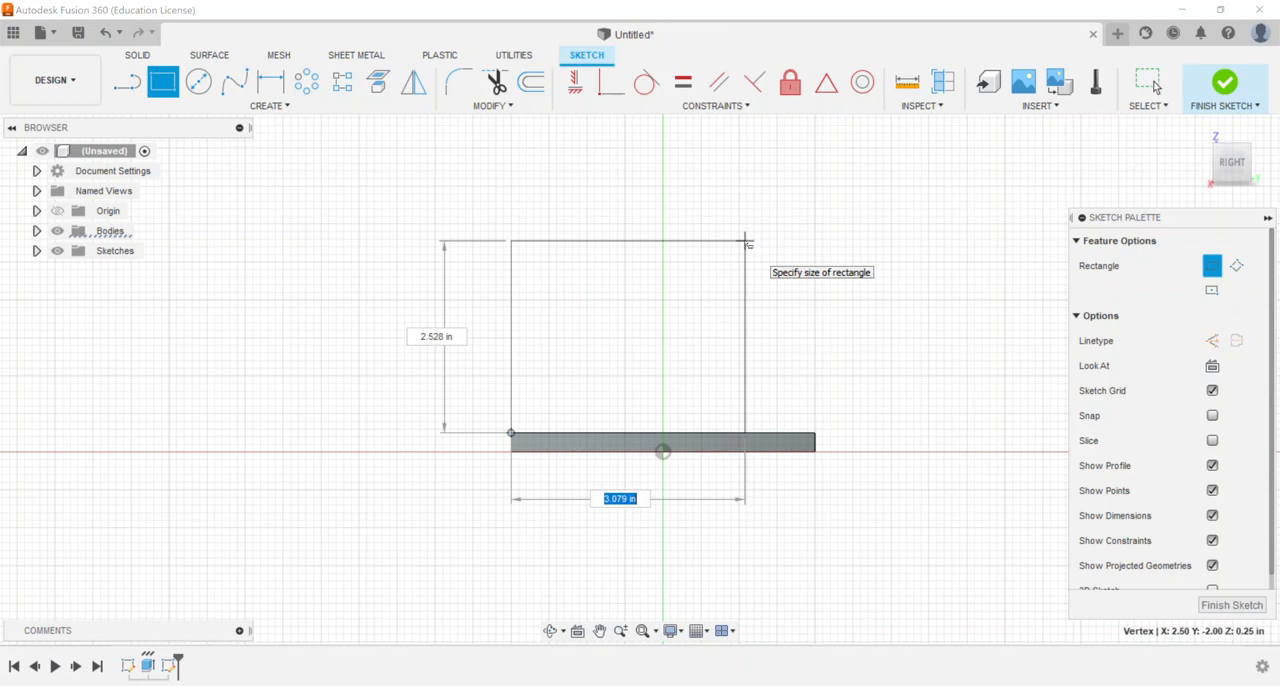
type("4")
key("Tab")
type("4")
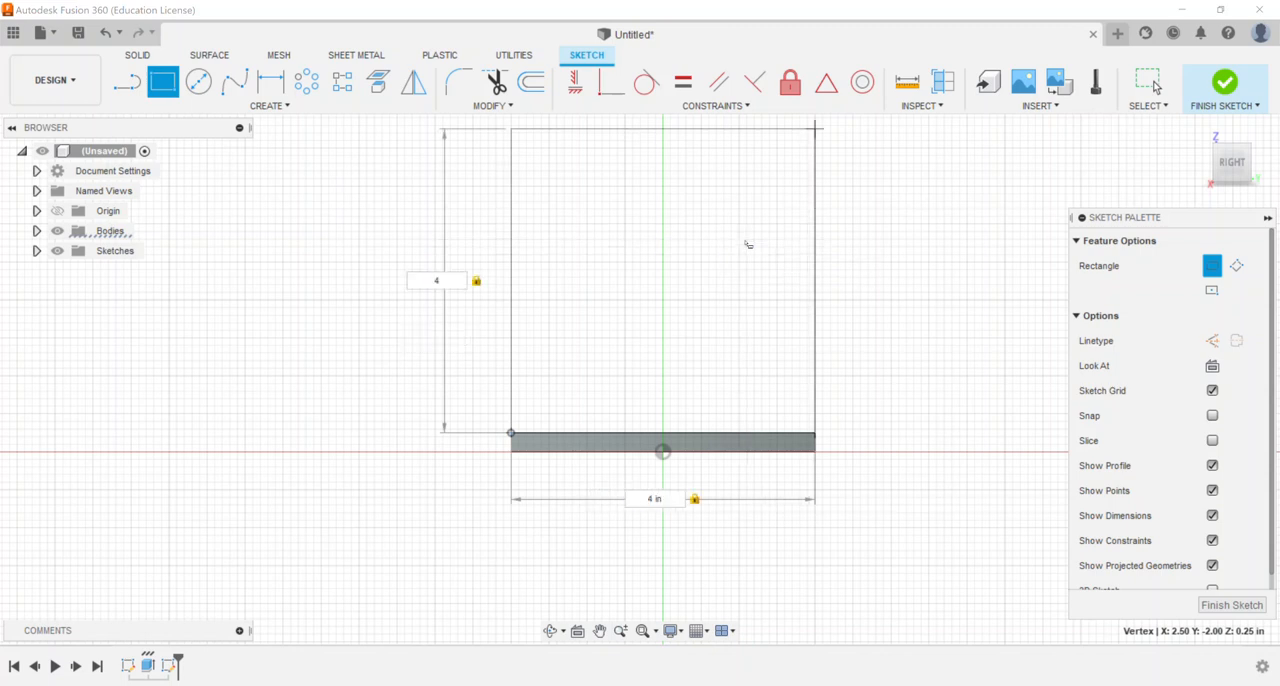
key("Return")
Draw a 0.5 in diameter circle near the middle of the square
middle_click_drag(676, 270, 624, 312)
key("c")
left_click(610, 332)
type(".5")
key("Return")
key("Escape")
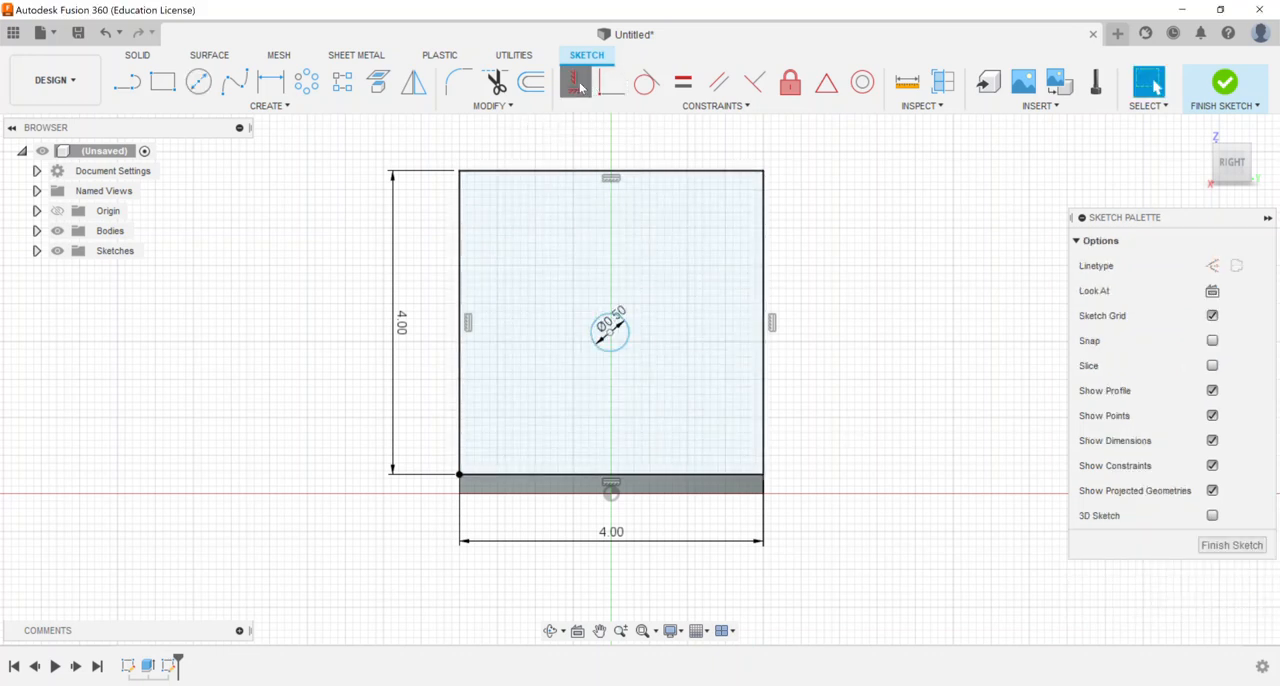
Centre the circle with Horizontal/Vertical constraints to the midpoints of the square's top and left edges, and finish the sketch
left_click(575, 81)
left_click(610, 170)
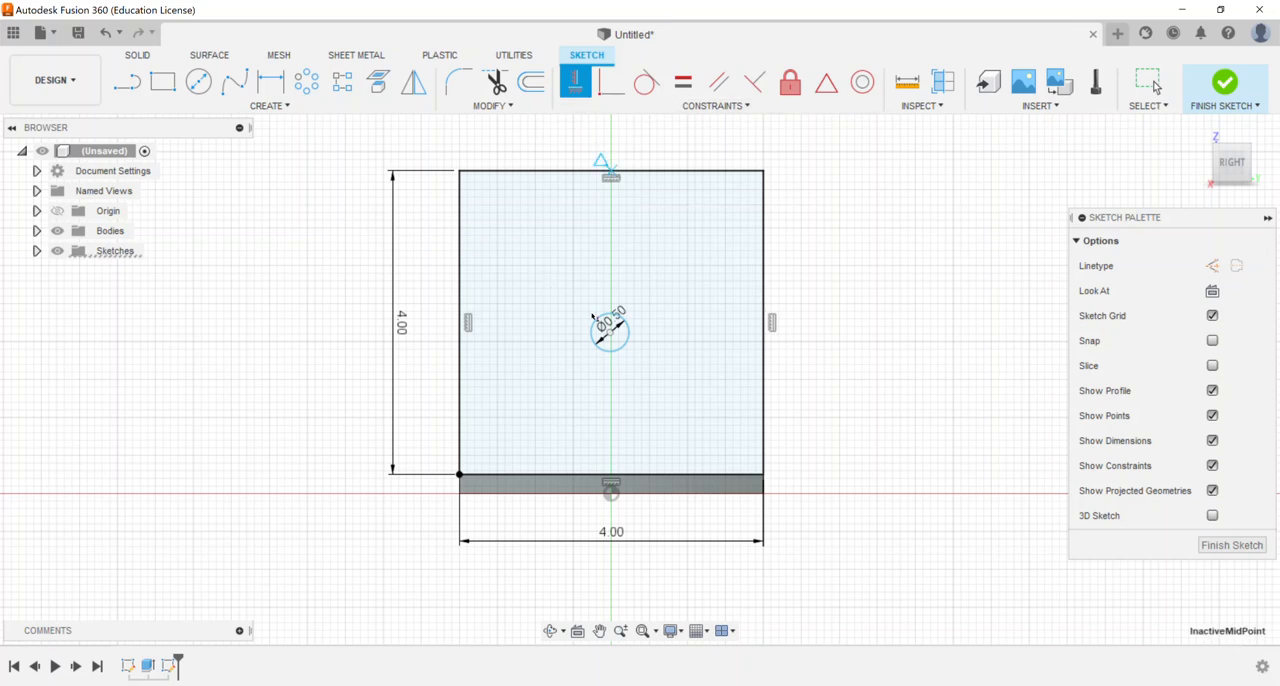
left_click(610, 333)
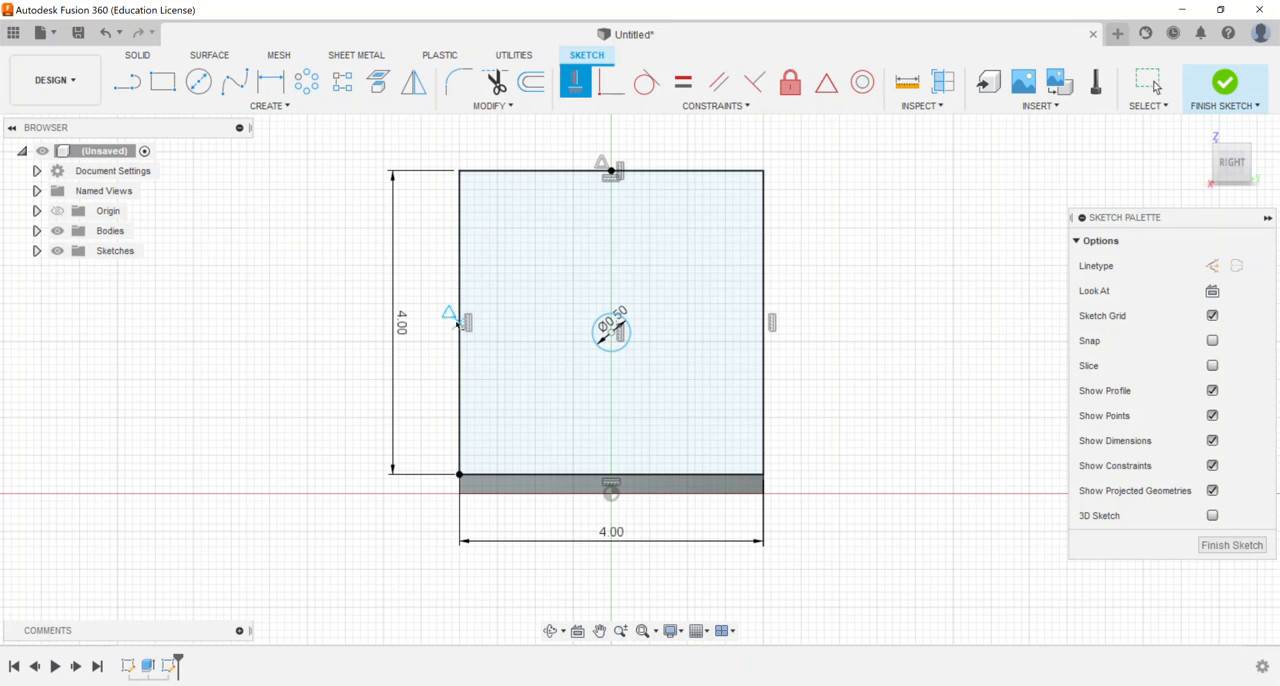
left_click(459, 322)
left_click(611, 332)
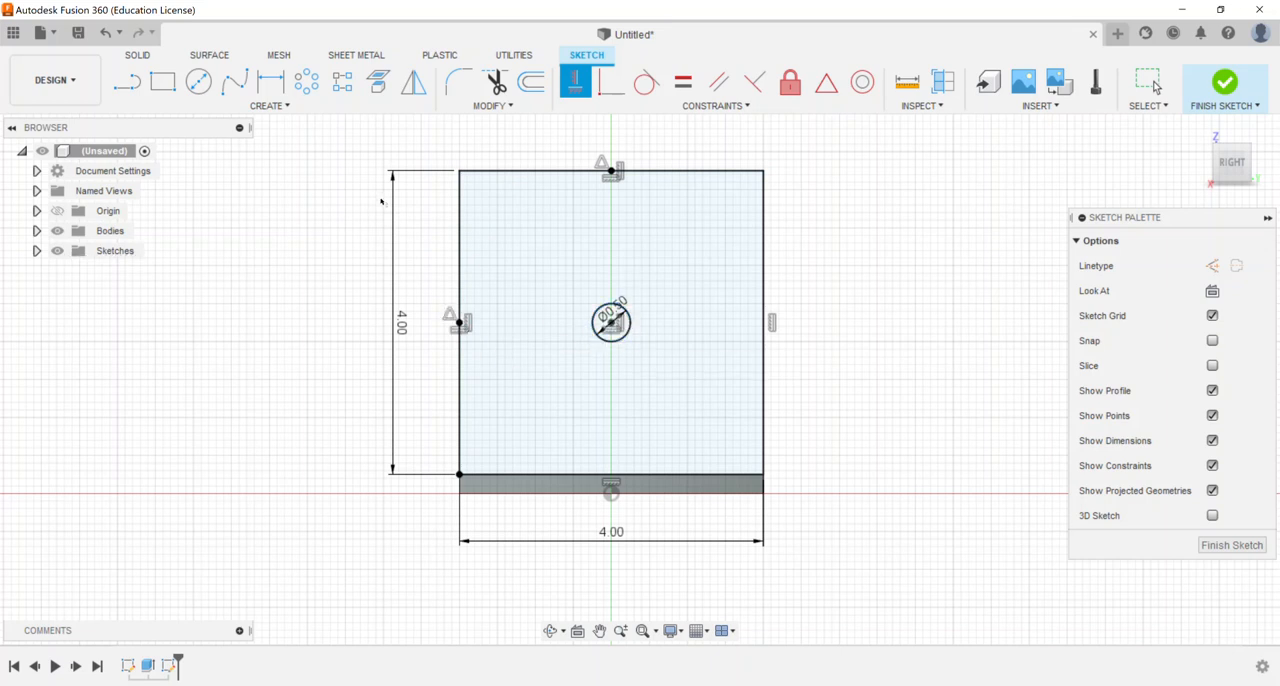
right_click(381, 205)
left_click(440, 196)
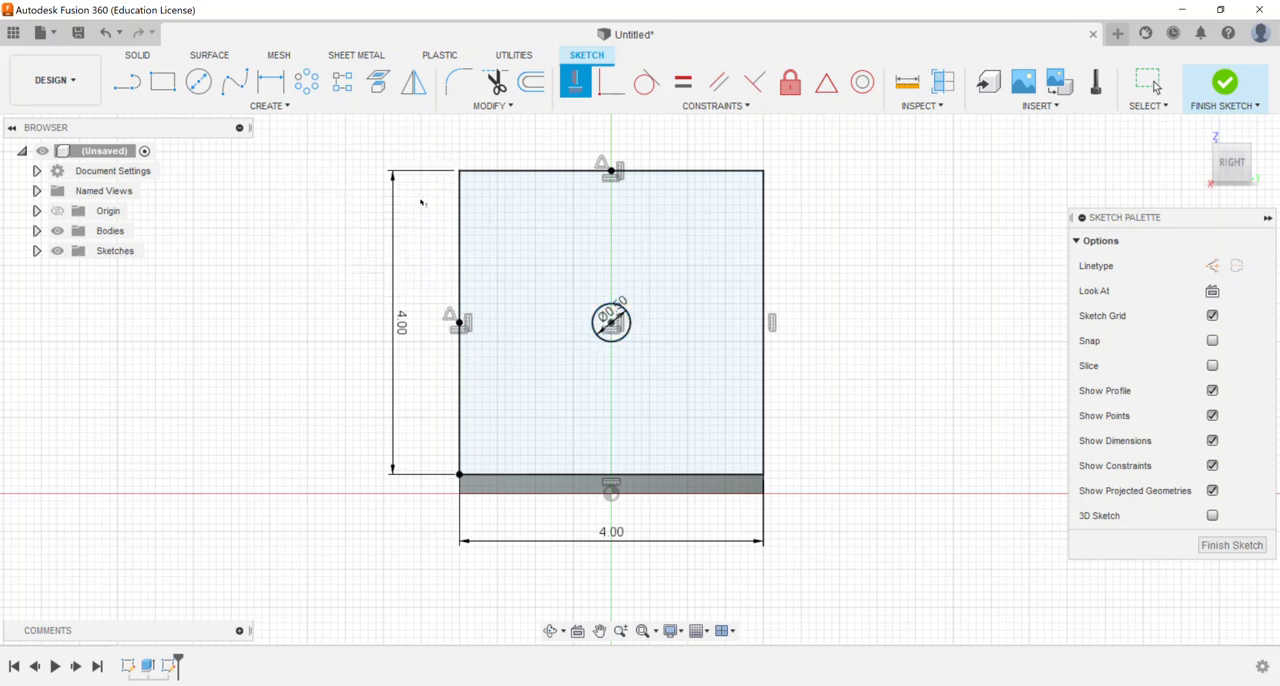
left_click(1226, 80)
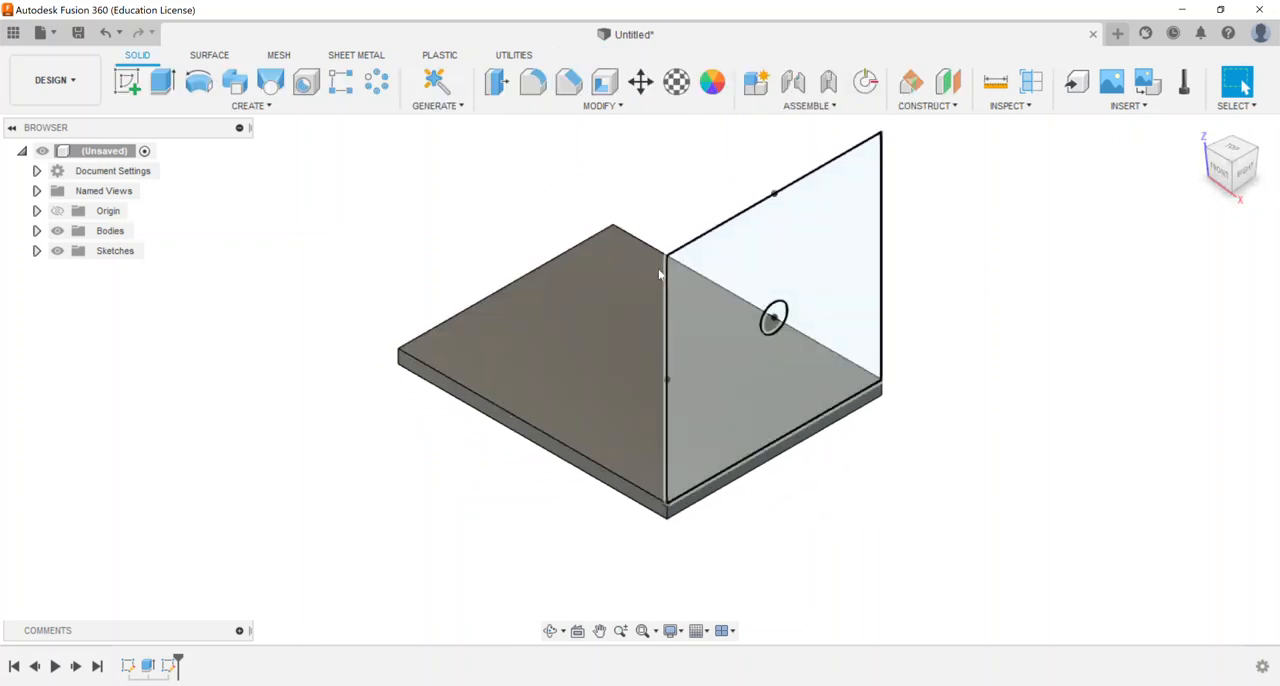
Extrude the square profile around the circle by -0.25 in to form an upright wall with a hole
left_click(162, 80)
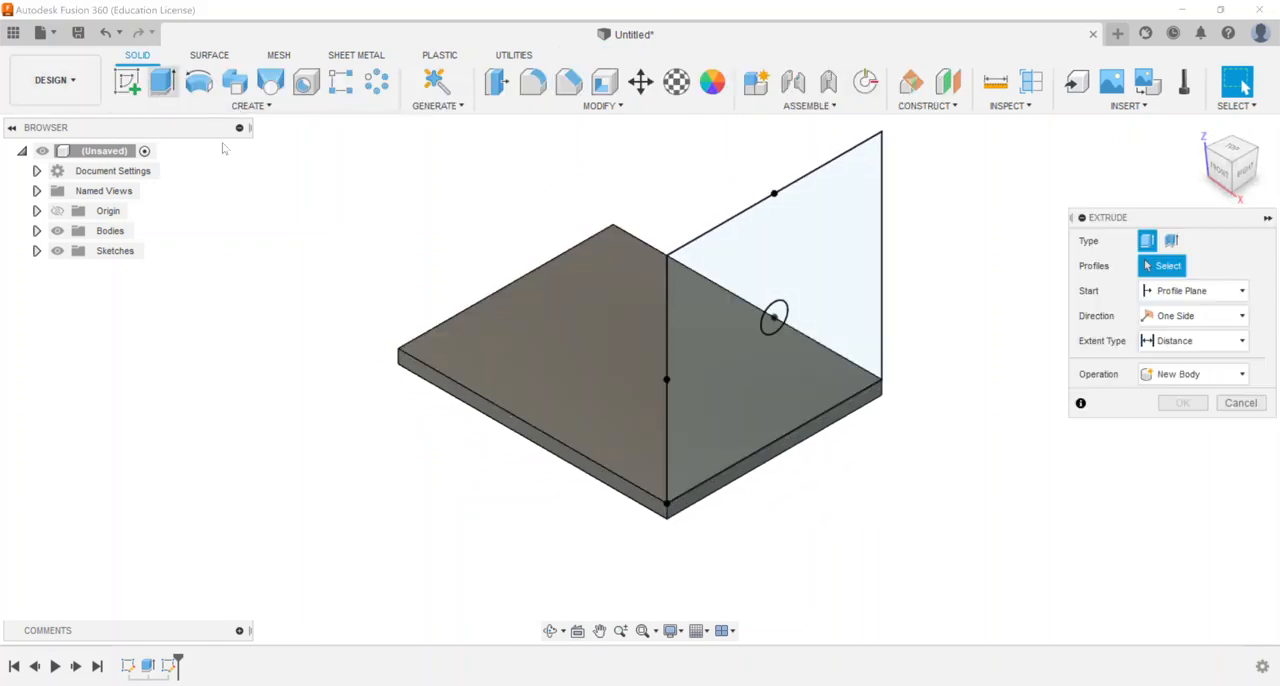
left_click(740, 394)
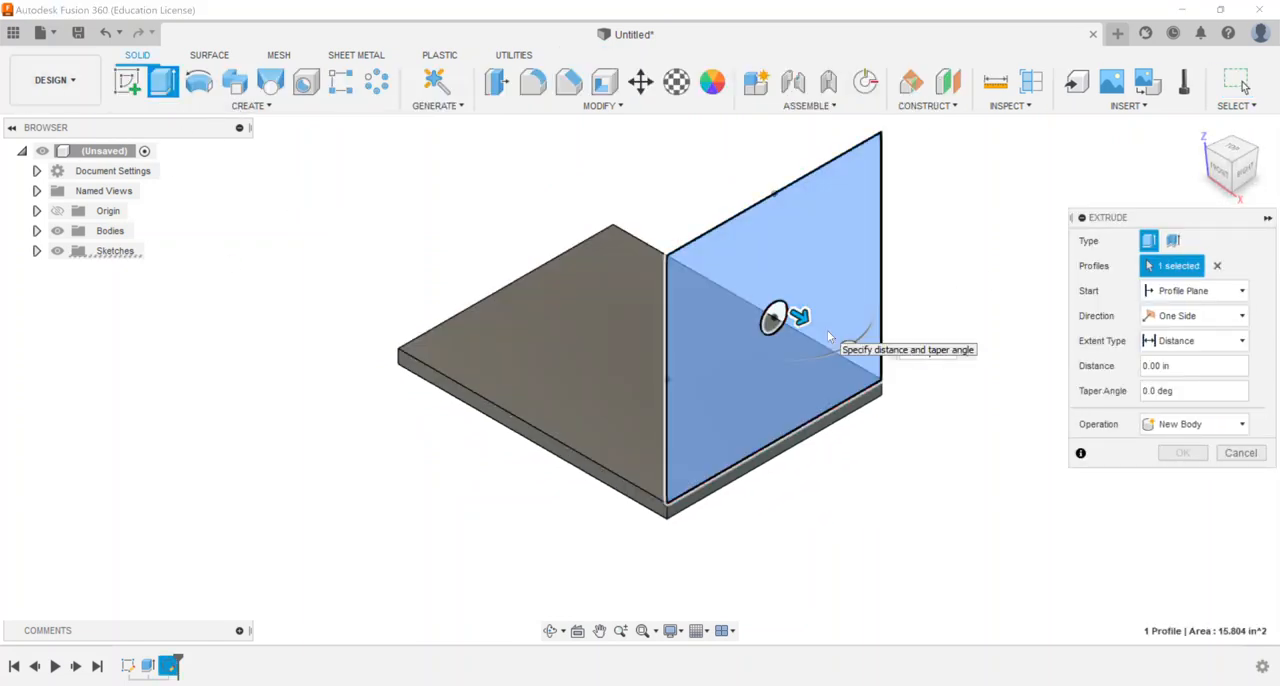
type("-.25")
key("Return")
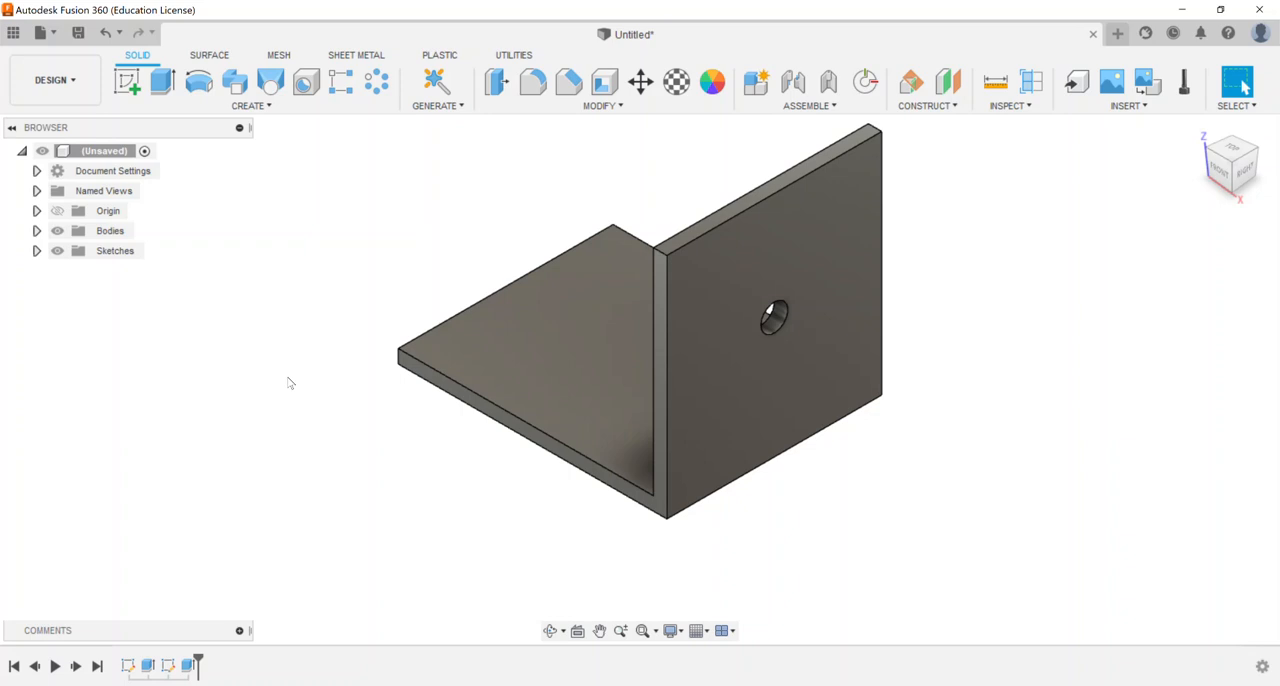
Examine which body the upright wall belongs to by highlighting the listed body
left_click(37, 231)
left_click(125, 251)
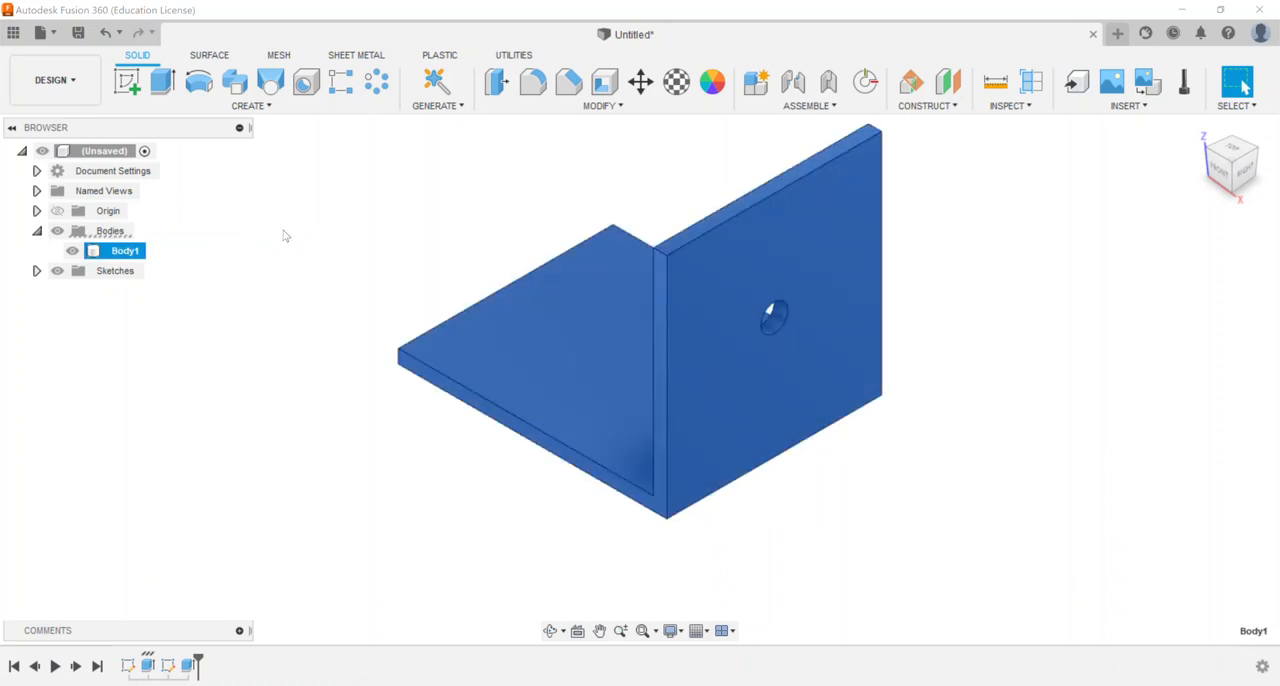
left_click(321, 273)
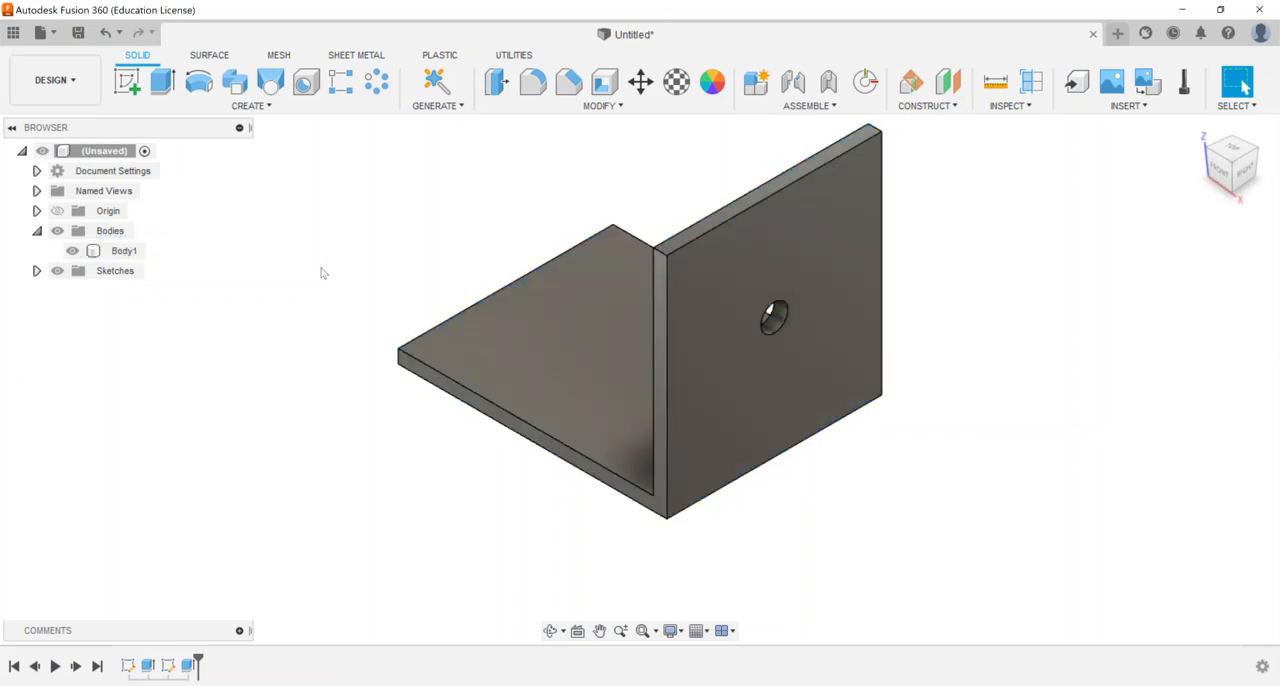
Delete the upright wall's sketch and extrusion from the design history
right_click(190, 665)
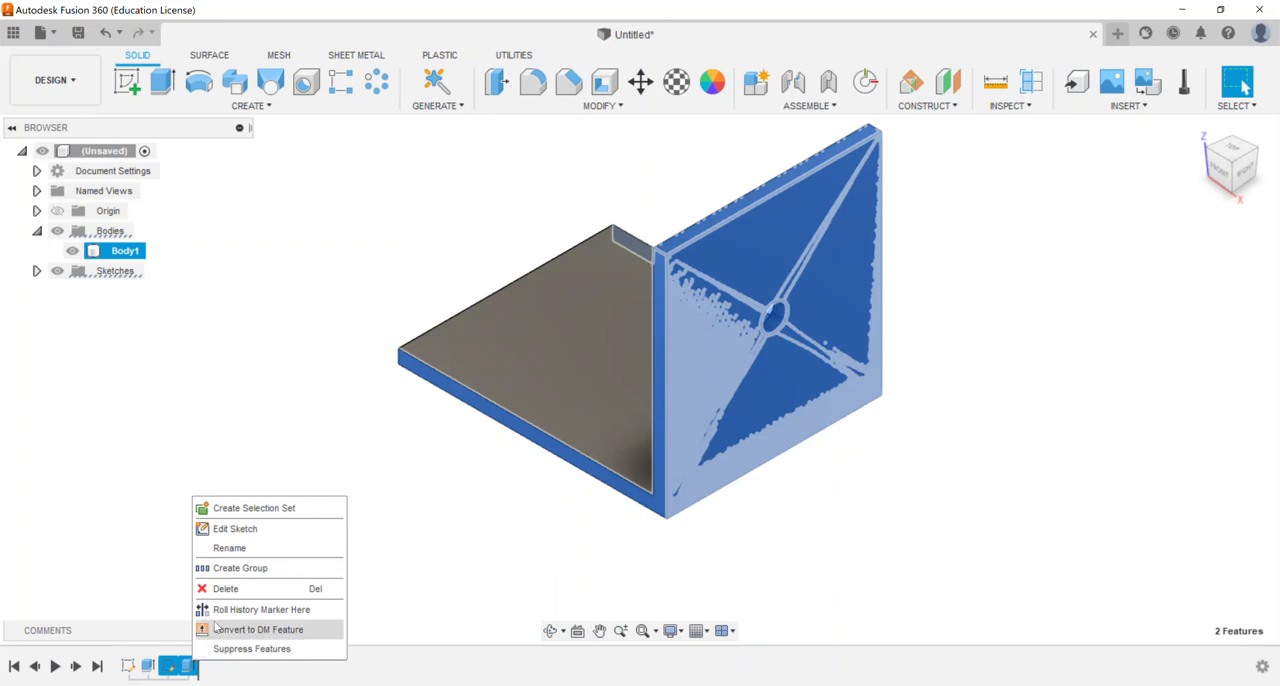
left_click(254, 596)
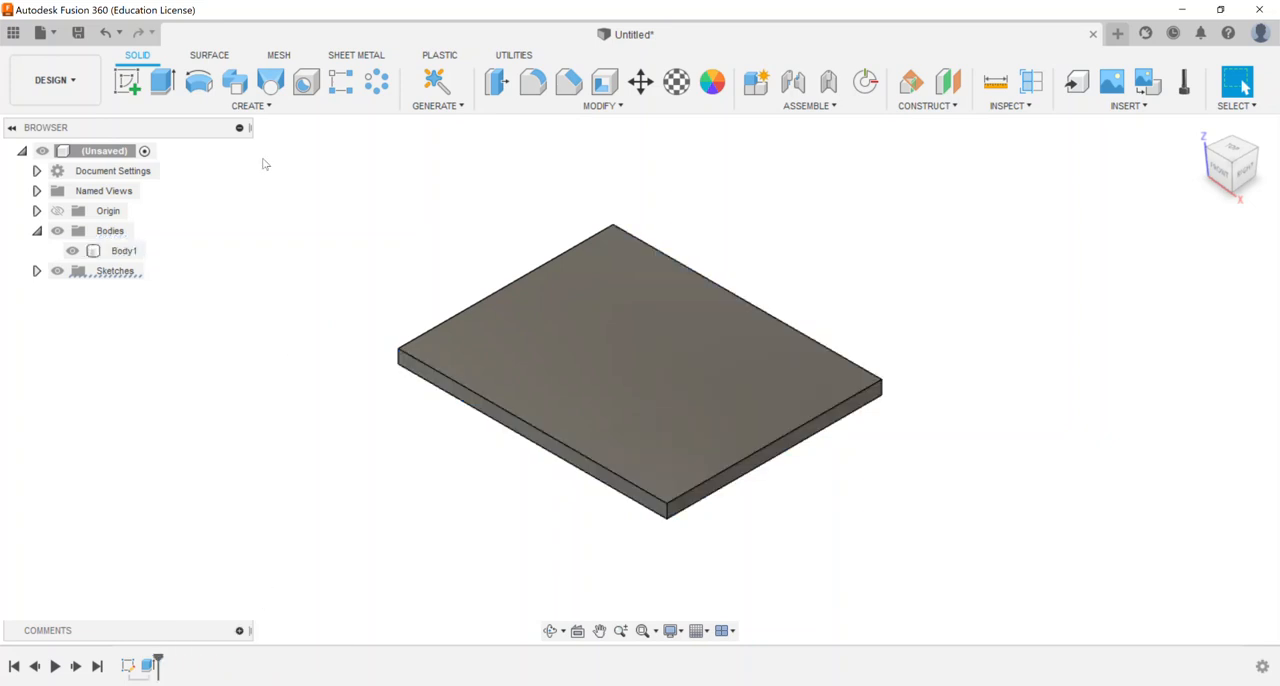
Start a sketch on the origin plane parallel to the plate's right end and draw a 4 by 4 in rectangle above the plate
left_click(137, 88)
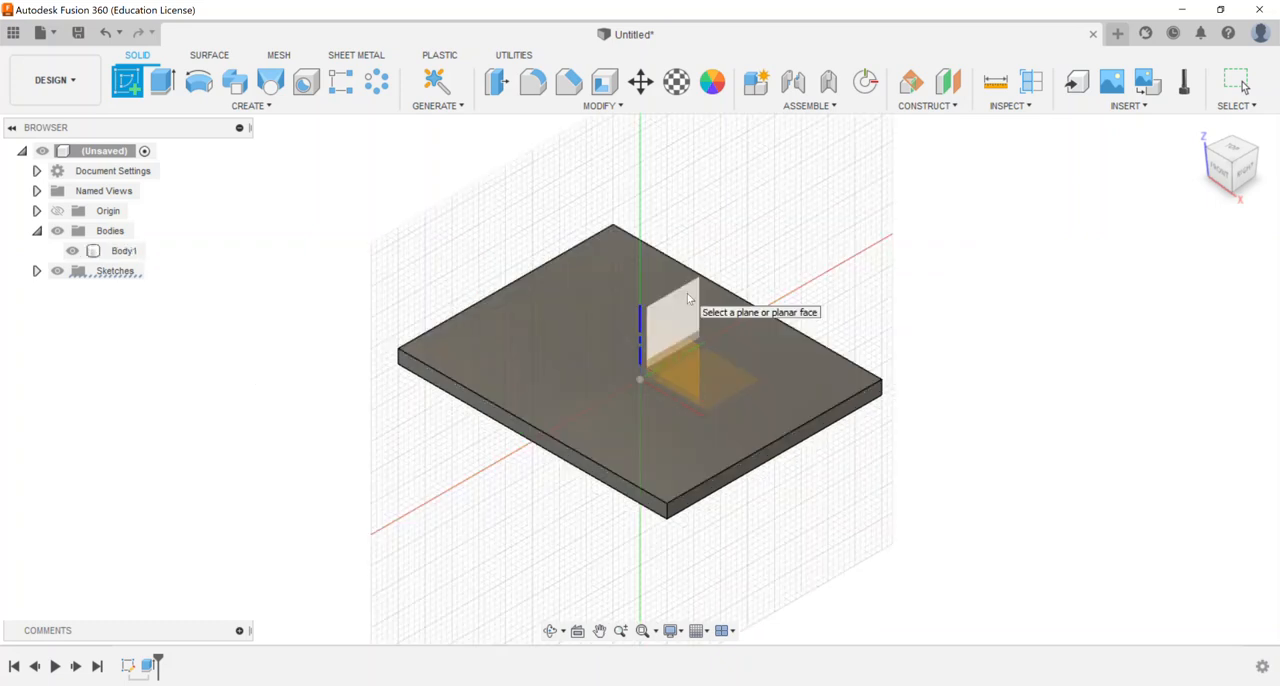
left_click(688, 298)
left_click(163, 82)
left_click(417, 365)
type("4")
key("Tab")
type("4")
key("Return")
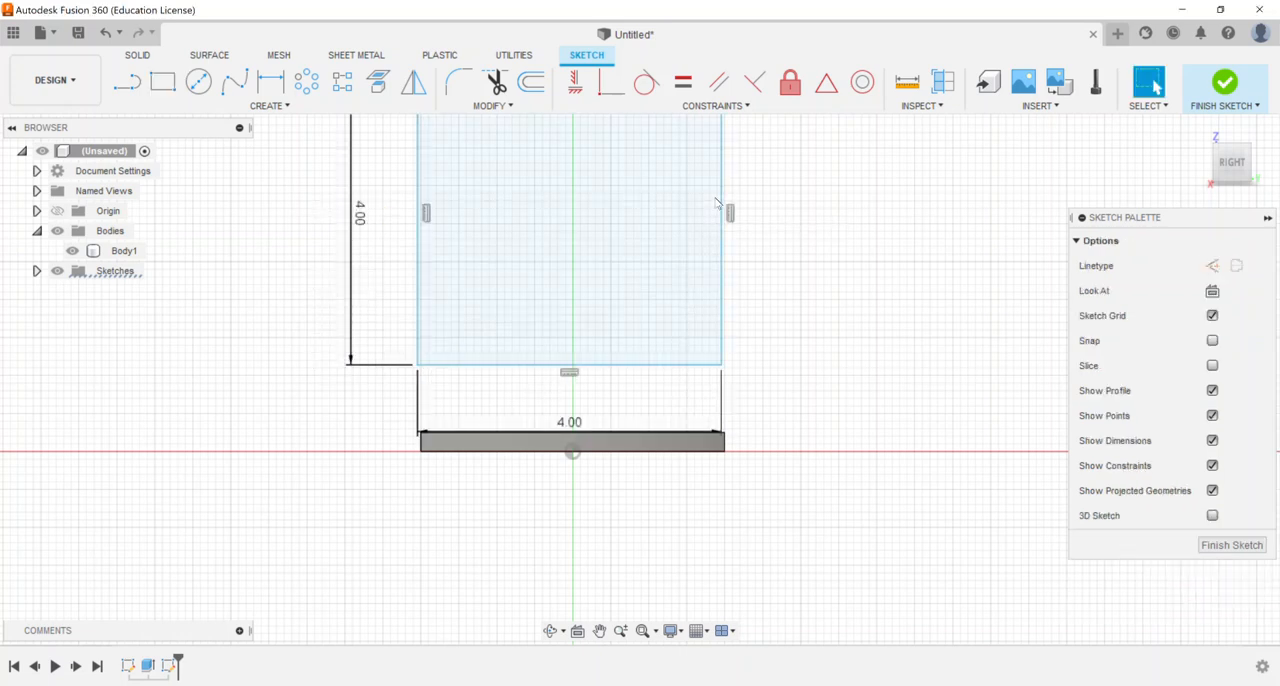
Draw a circle with a 0.50 in diameter near the middle of the square floating above the plate
middle_click_drag(677, 251, 650, 383)
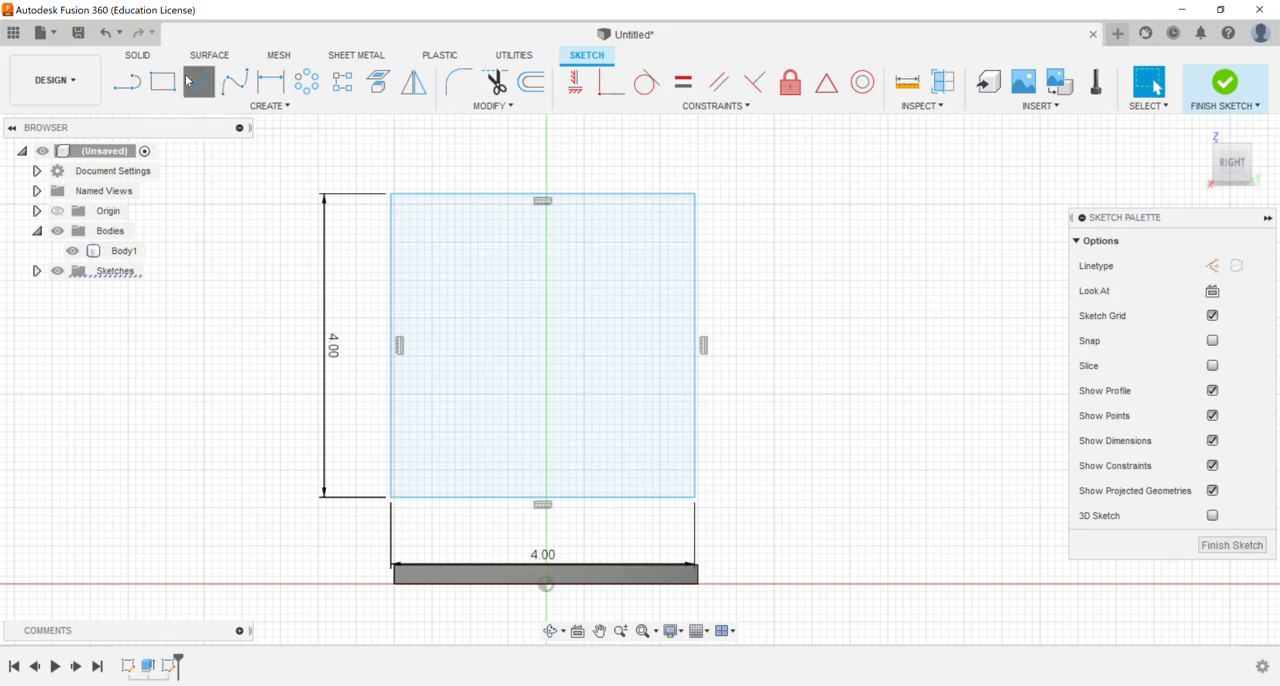
left_click(197, 81)
left_click(541, 347)
type("0")
key("Return")
key("Escape")
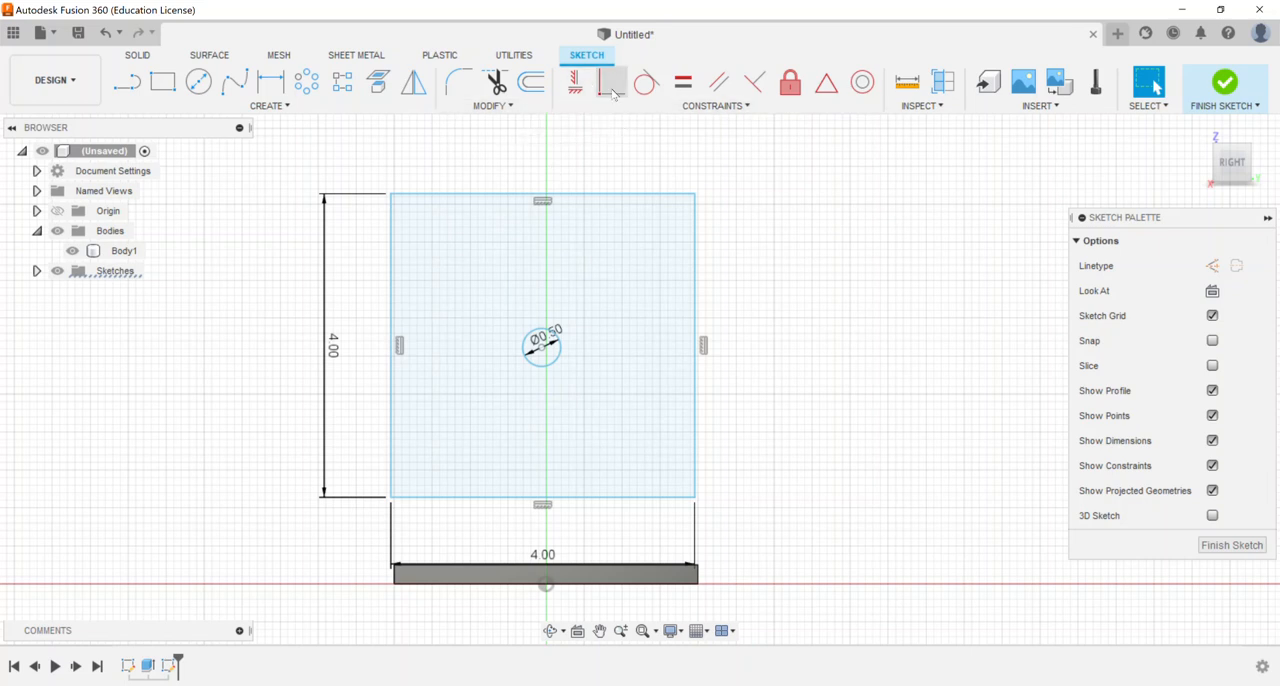
Centre the circle in the square with horizontal/vertical constraints to the midpoints of its upper and side edges, then finish the sketch
left_click(576, 84)
left_click(541, 341)
left_click(398, 345)
left_click(525, 347)
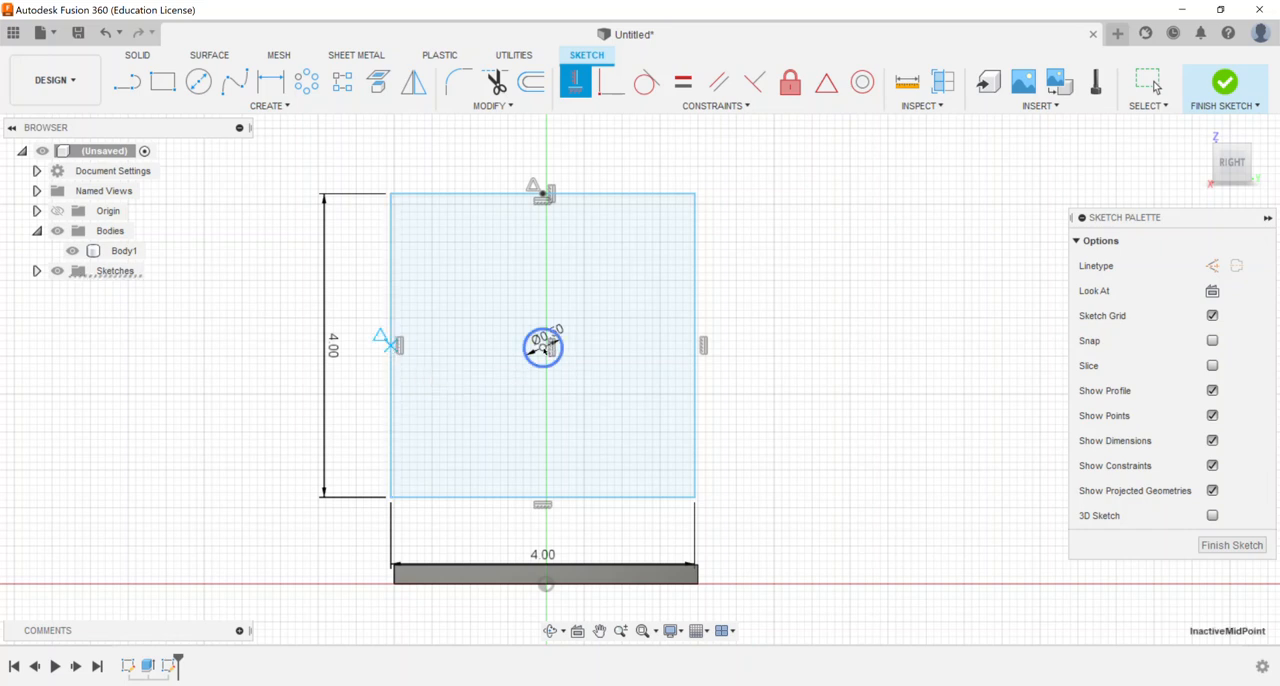
right_click_drag(789, 267, 816, 269)
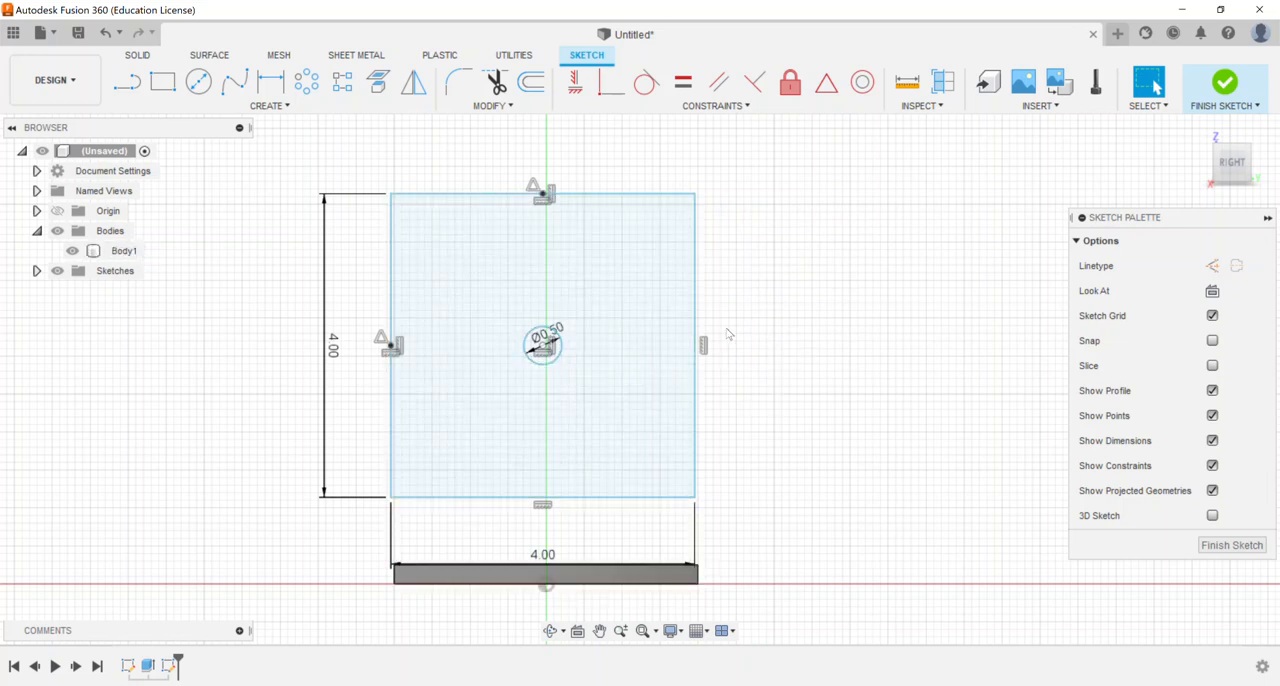
left_click(1232, 91)
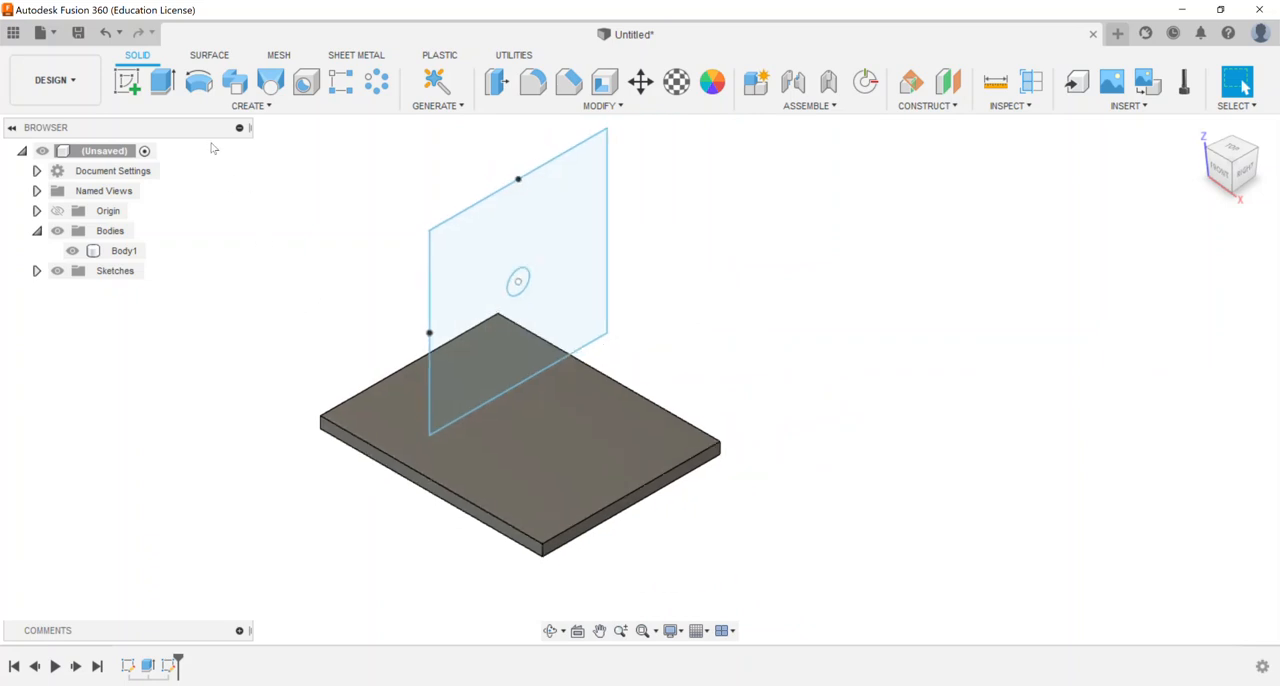
Extrude the square profile around the circle 0.25 in as a new body
left_click(162, 82)
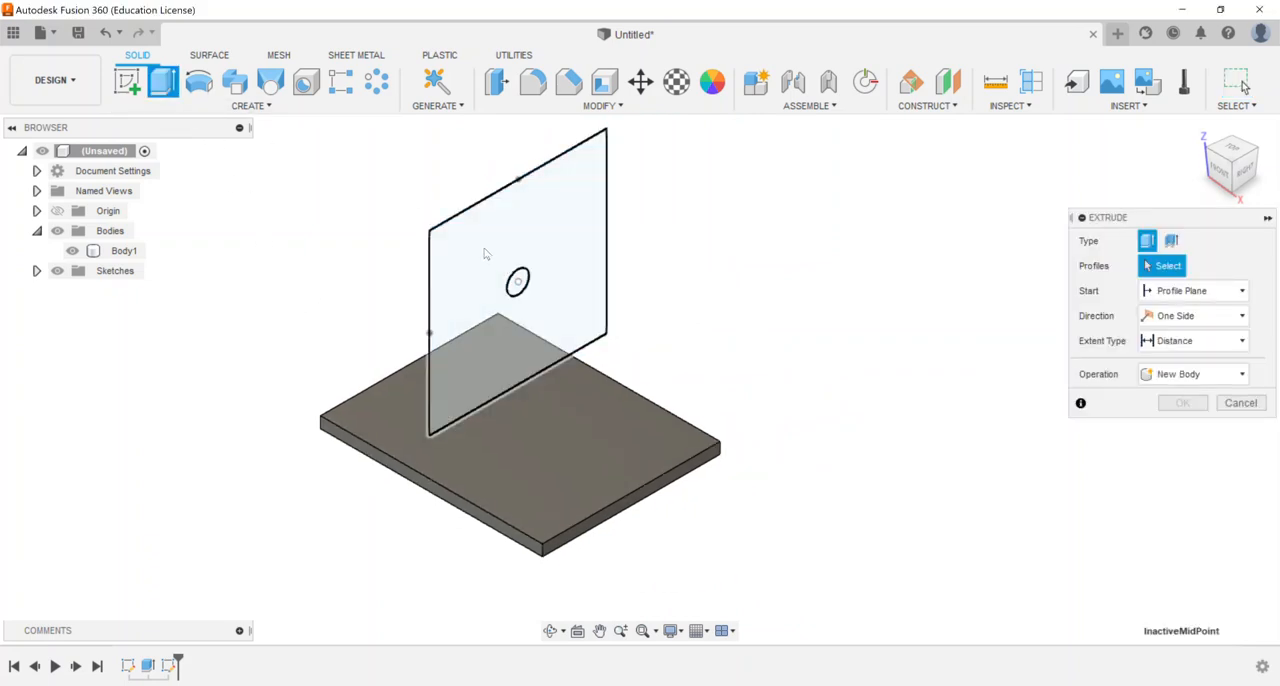
left_click(484, 254)
type("0.25")
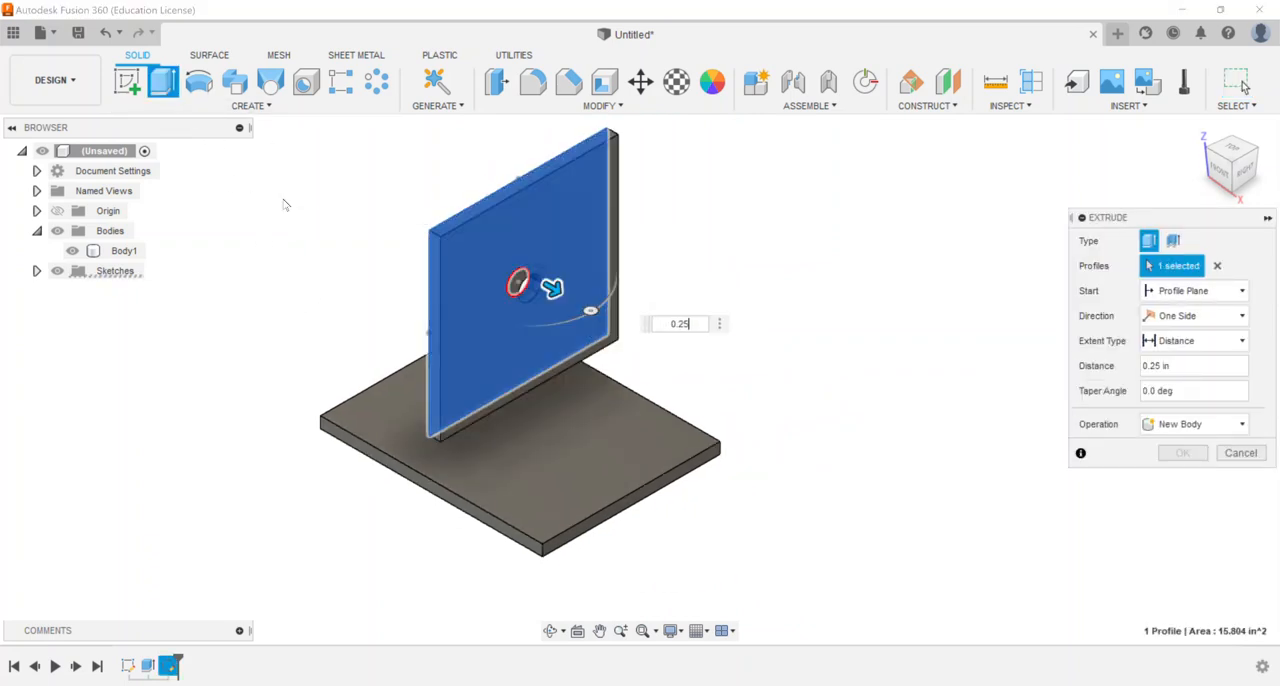
key("Return")
middle_click_drag(286, 262, 358, 290)
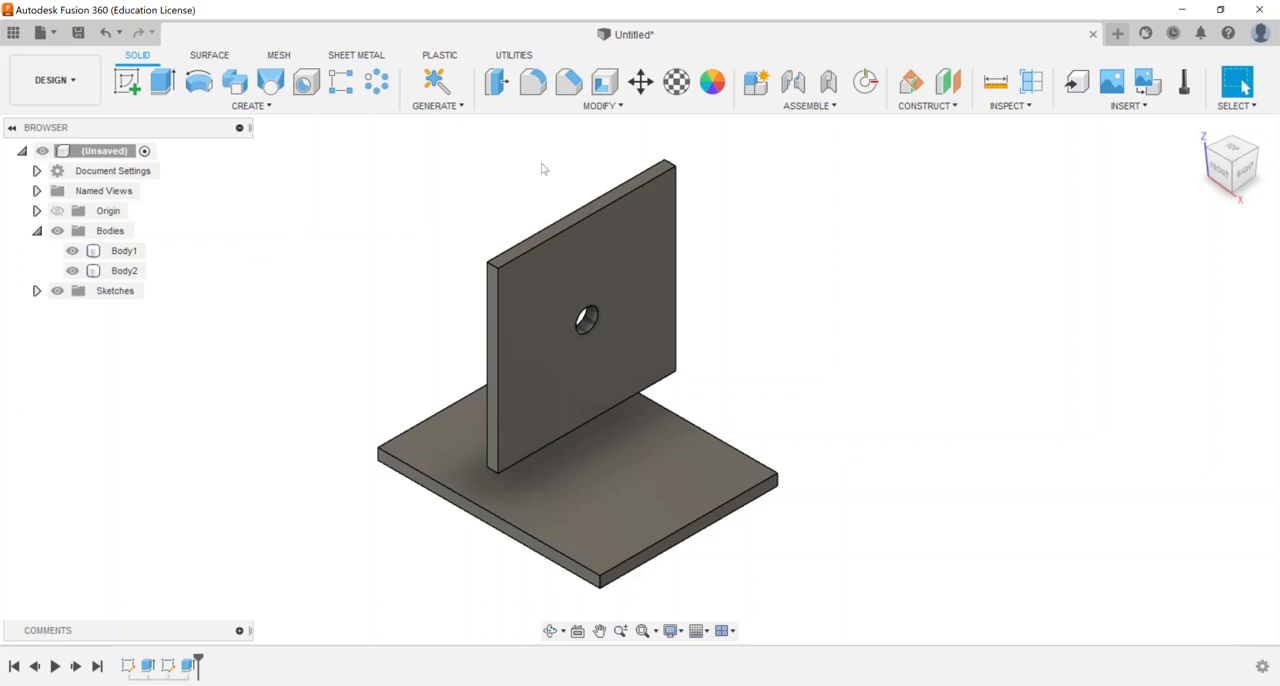
Try to start a joint between the two plate bodies
left_click(793, 81)
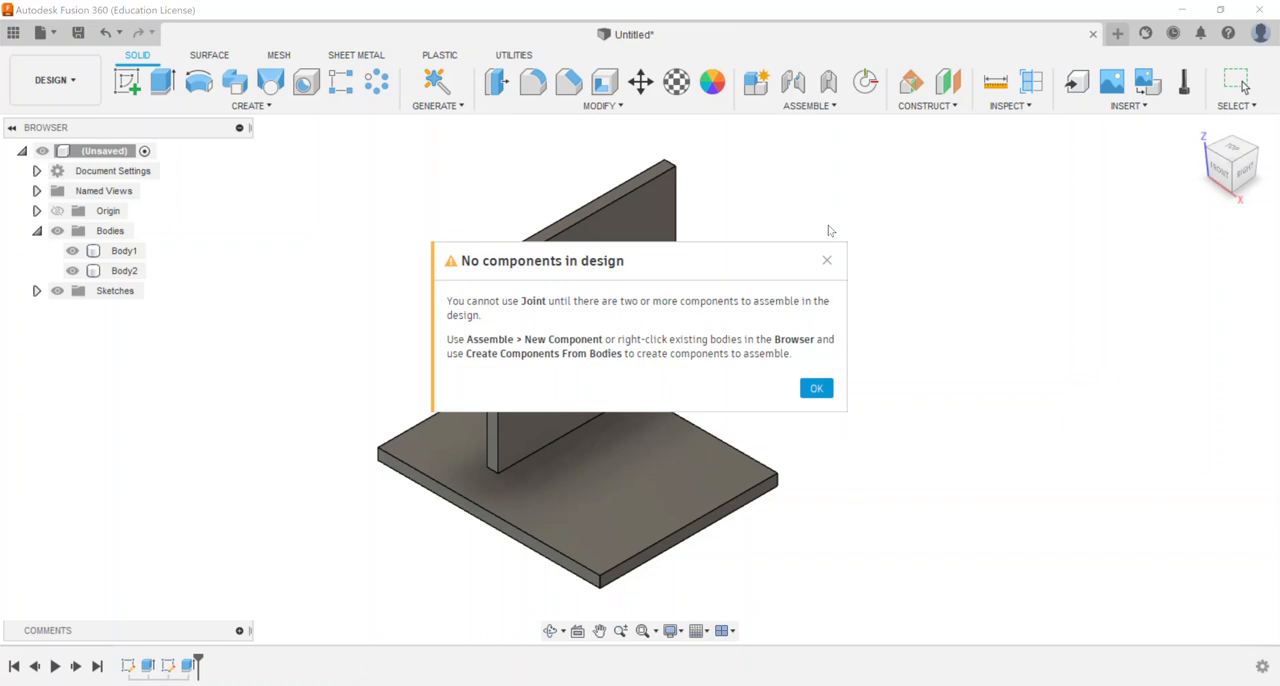
left_click(816, 388)
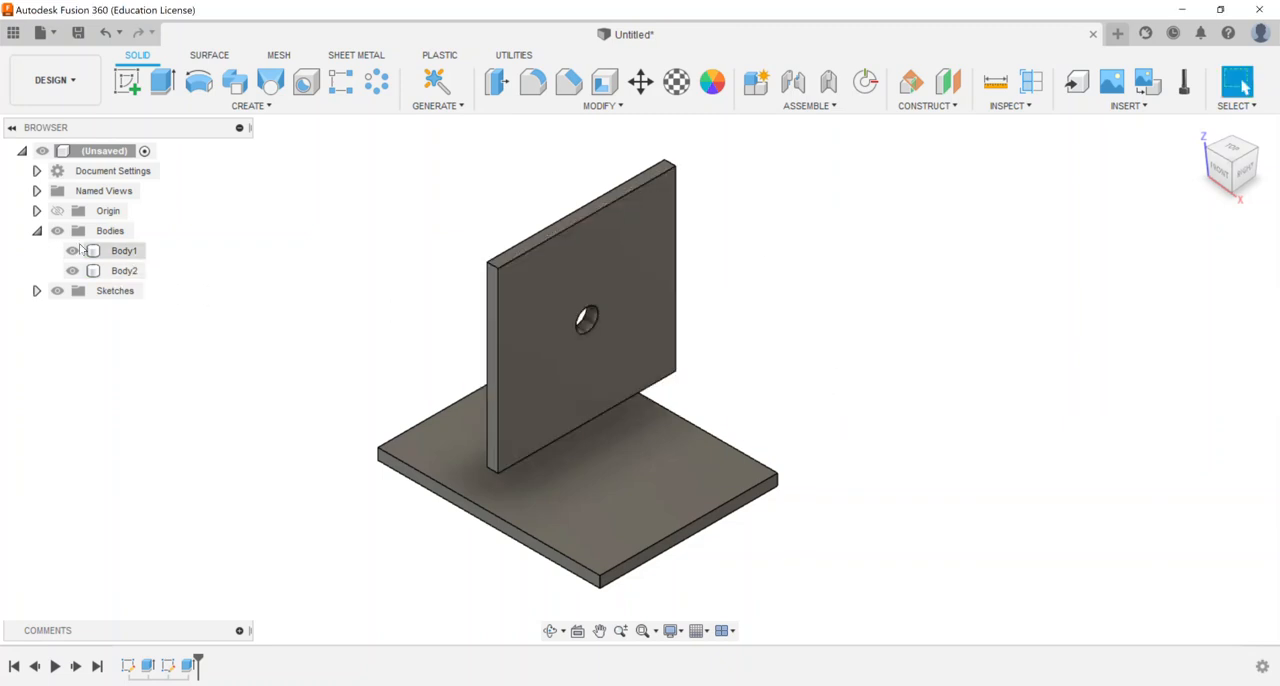
left_click(37, 231)
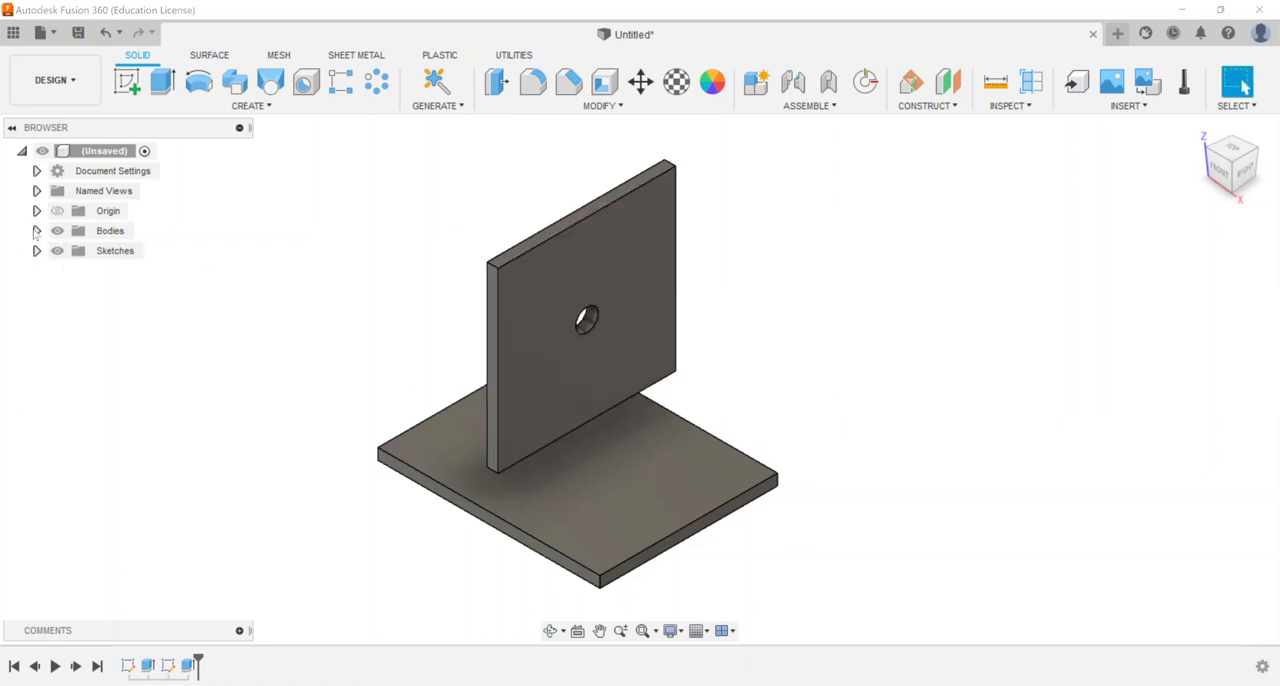
left_click(37, 231)
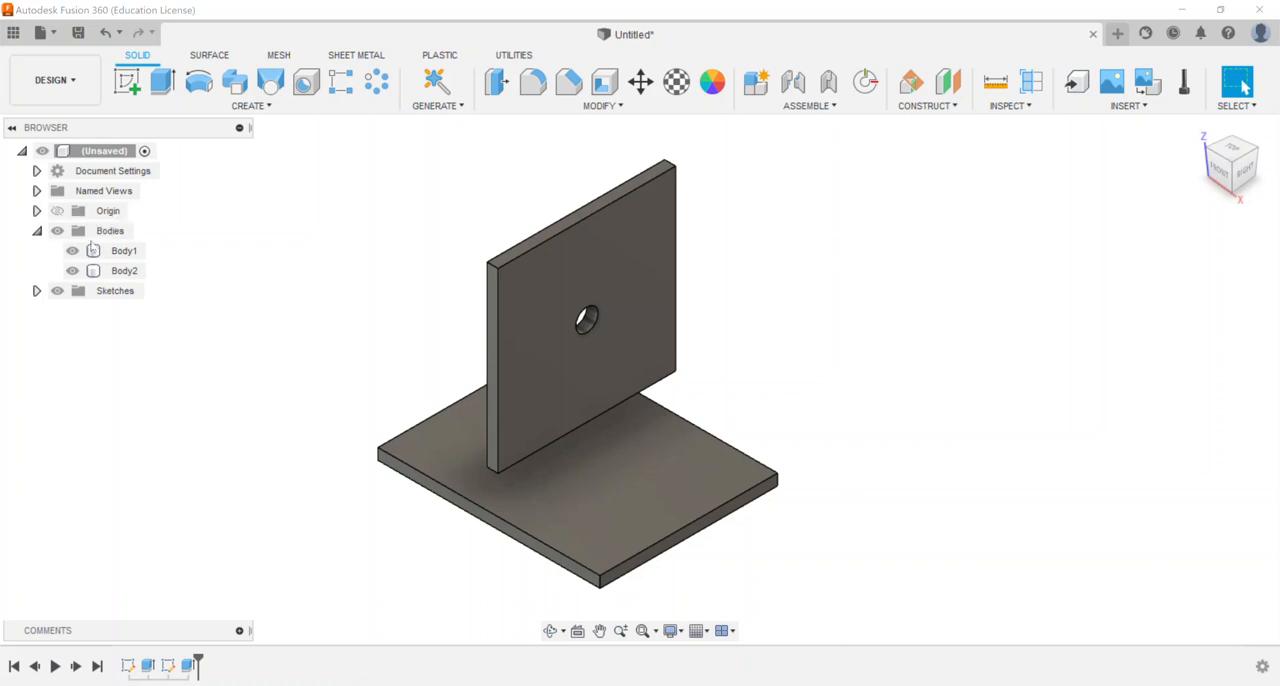
Create a component from the base plate's body and rename it Box Bottom
right_click(126, 251)
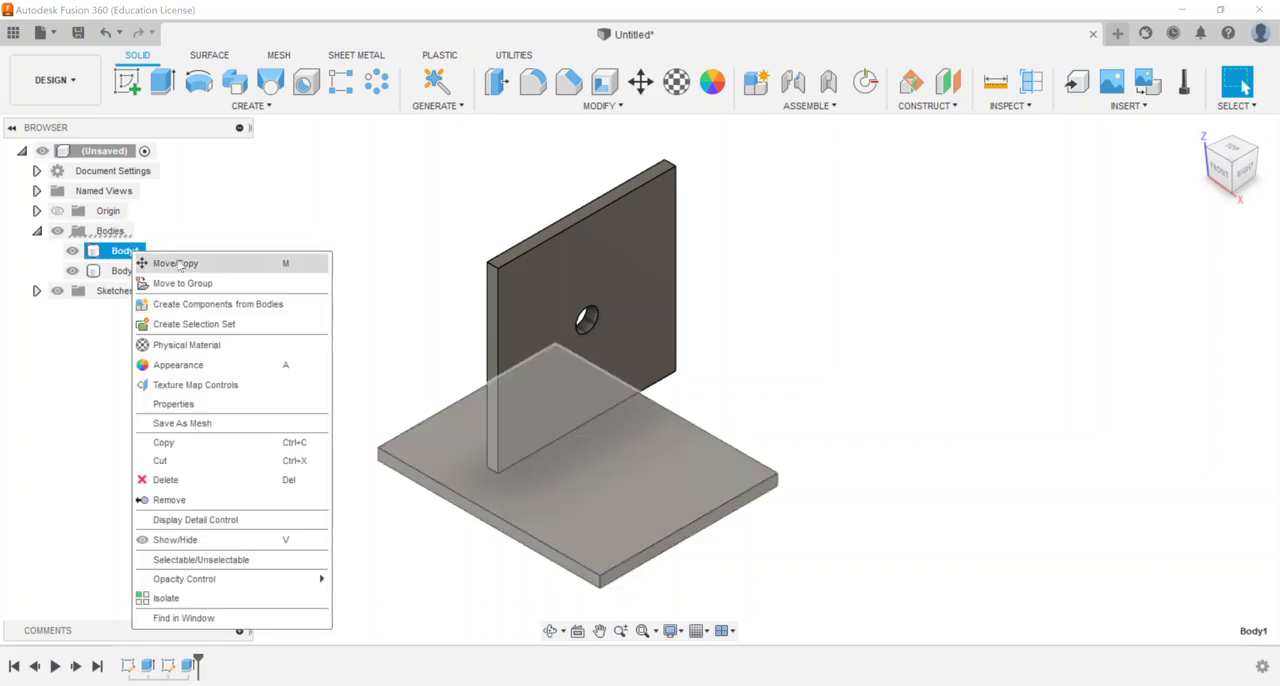
left_click(255, 305)
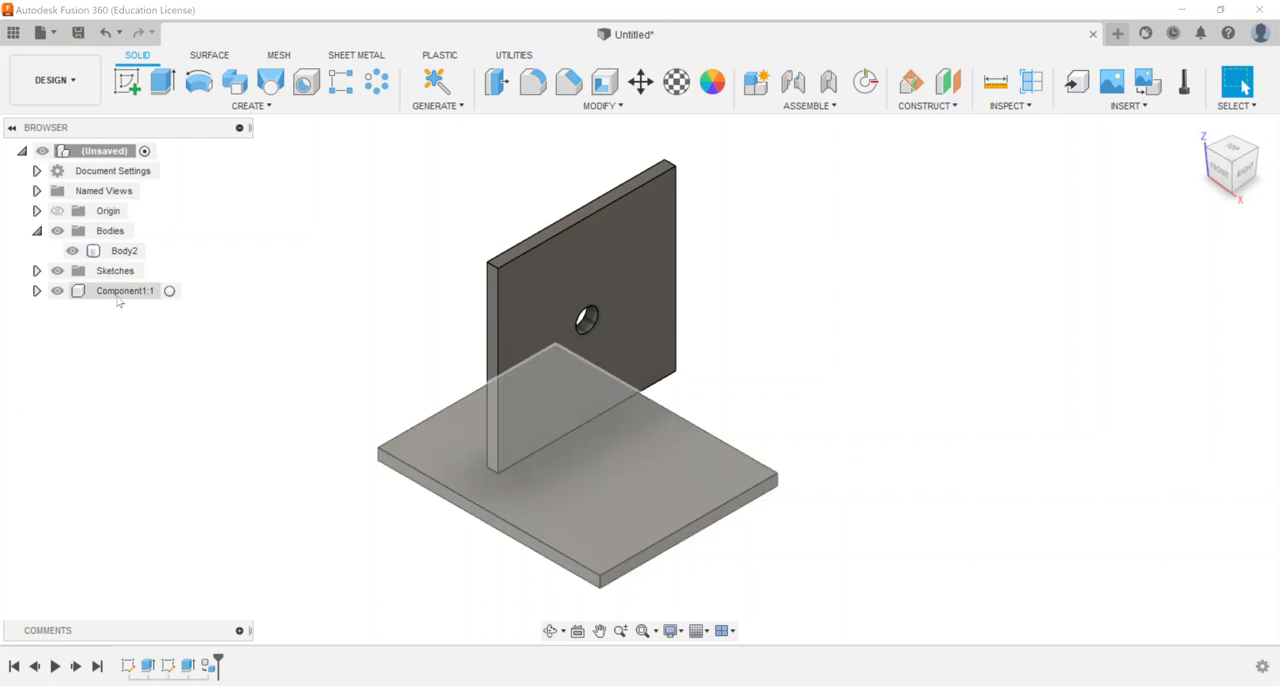
left_click(117, 294)
left_click(129, 292)
type("Box Bottom:1")
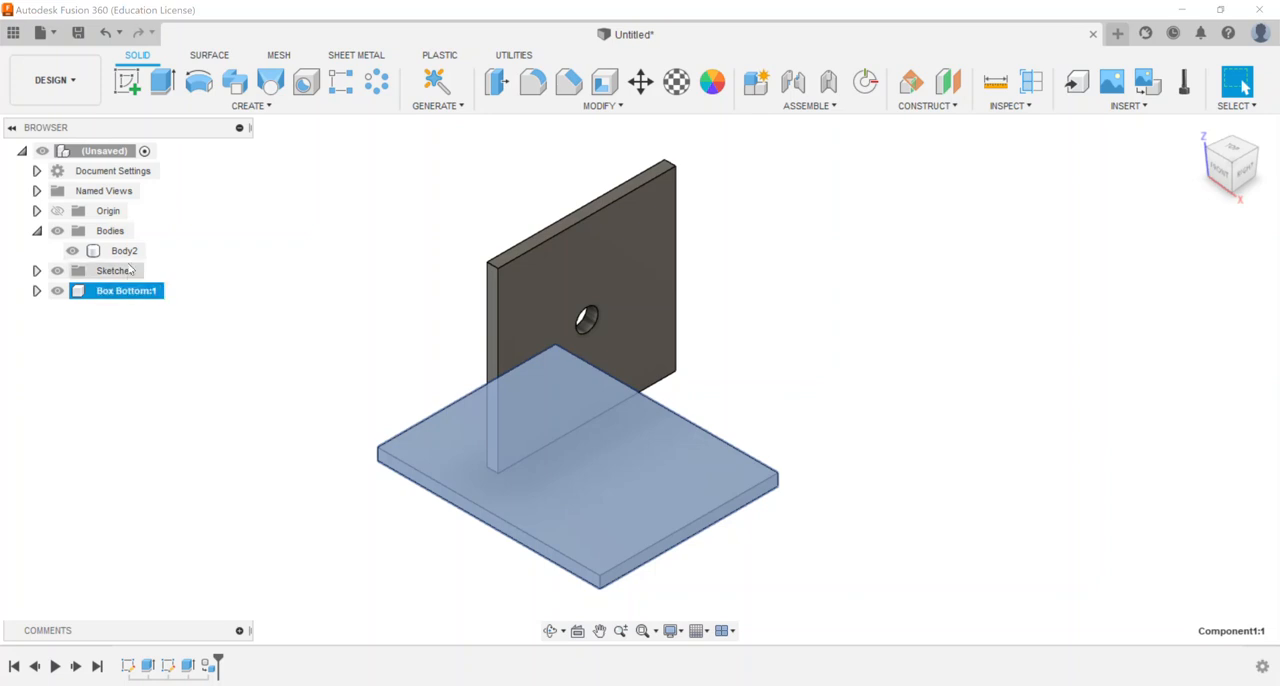
Create a component from the upright square plate's body and rename it Box Side
left_click(122, 251)
right_click(133, 252)
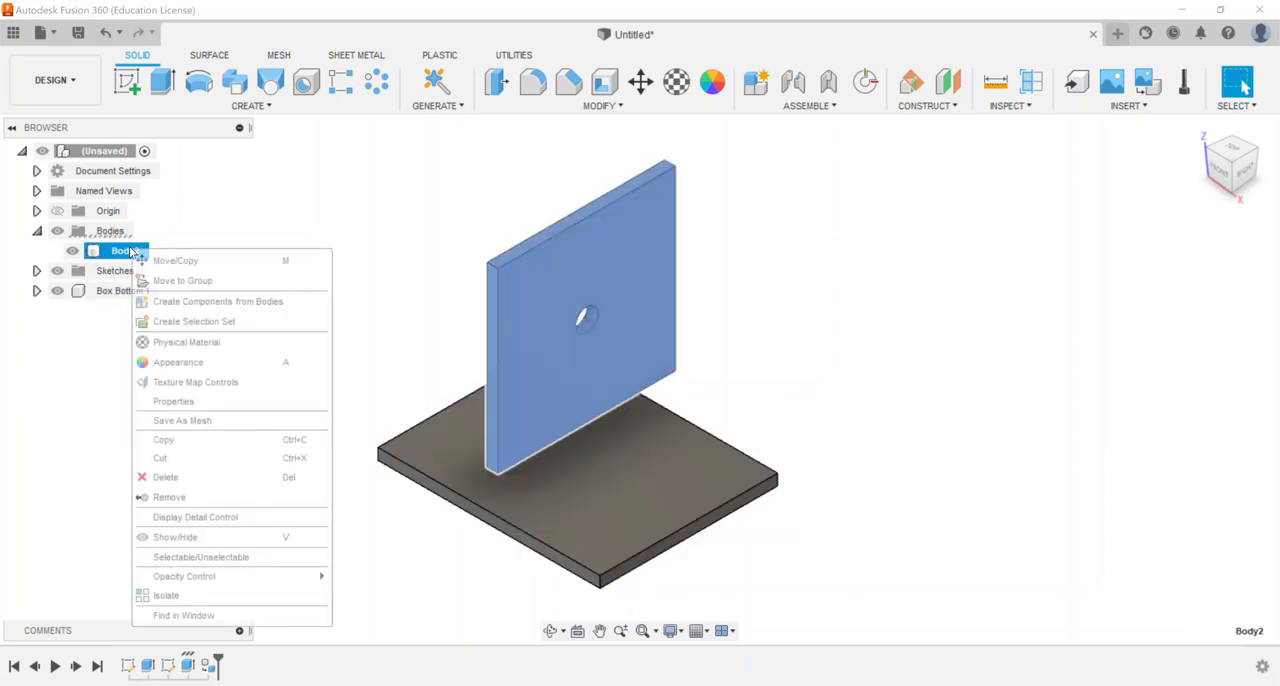
left_click(222, 299)
left_click(130, 274)
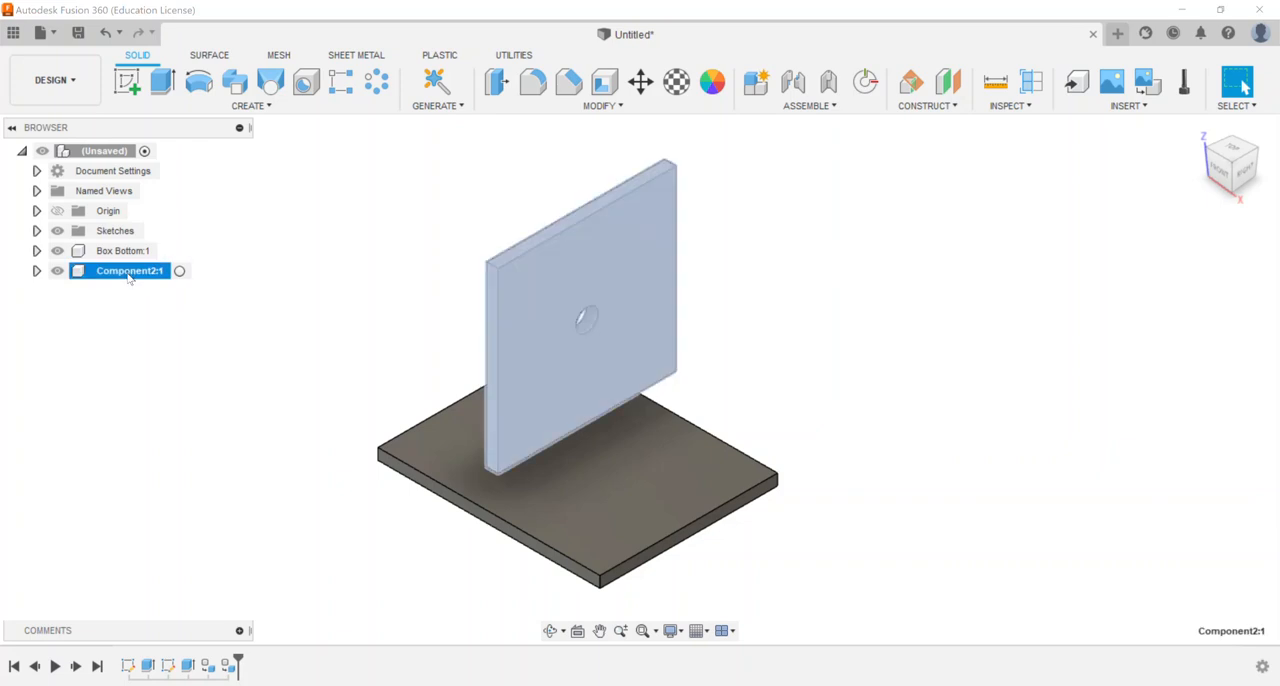
double_click(128, 272)
type("Box Si")
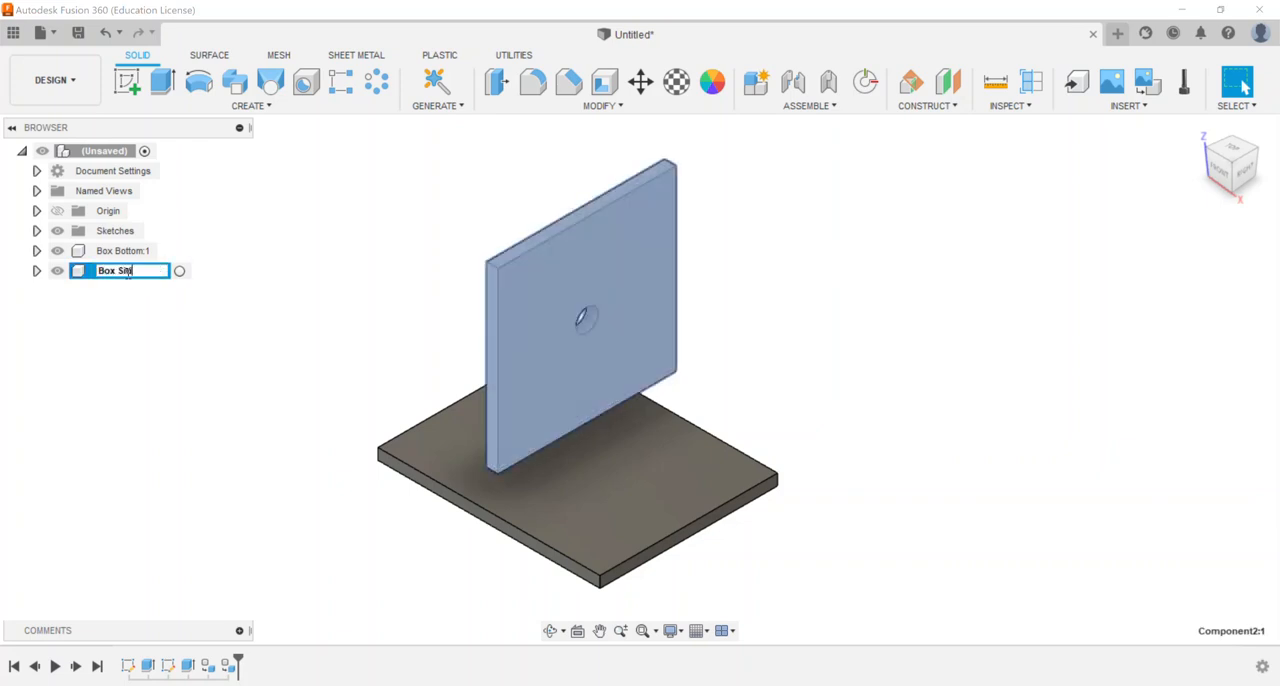
type("de")
key("Return")
left_click(281, 312)
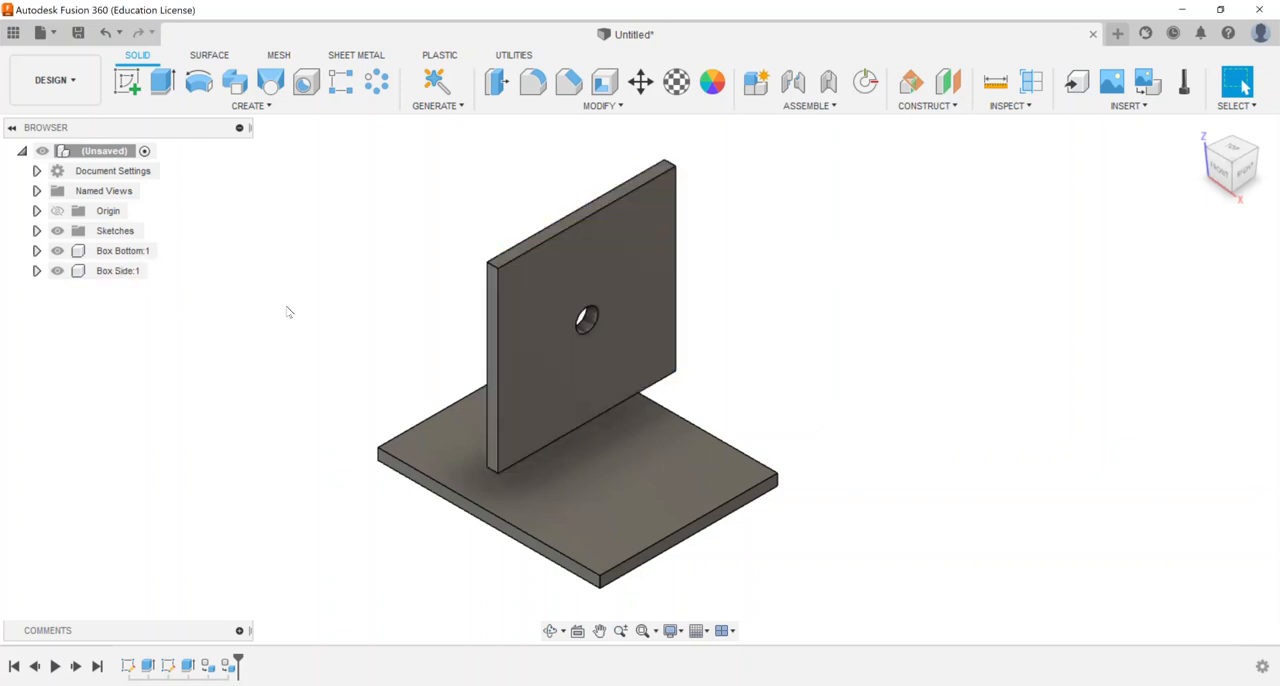
Examine which plate each listed sketch belongs to by highlighting the two sketches in turn
left_click(36, 231)
left_click(112, 252)
left_click(115, 271)
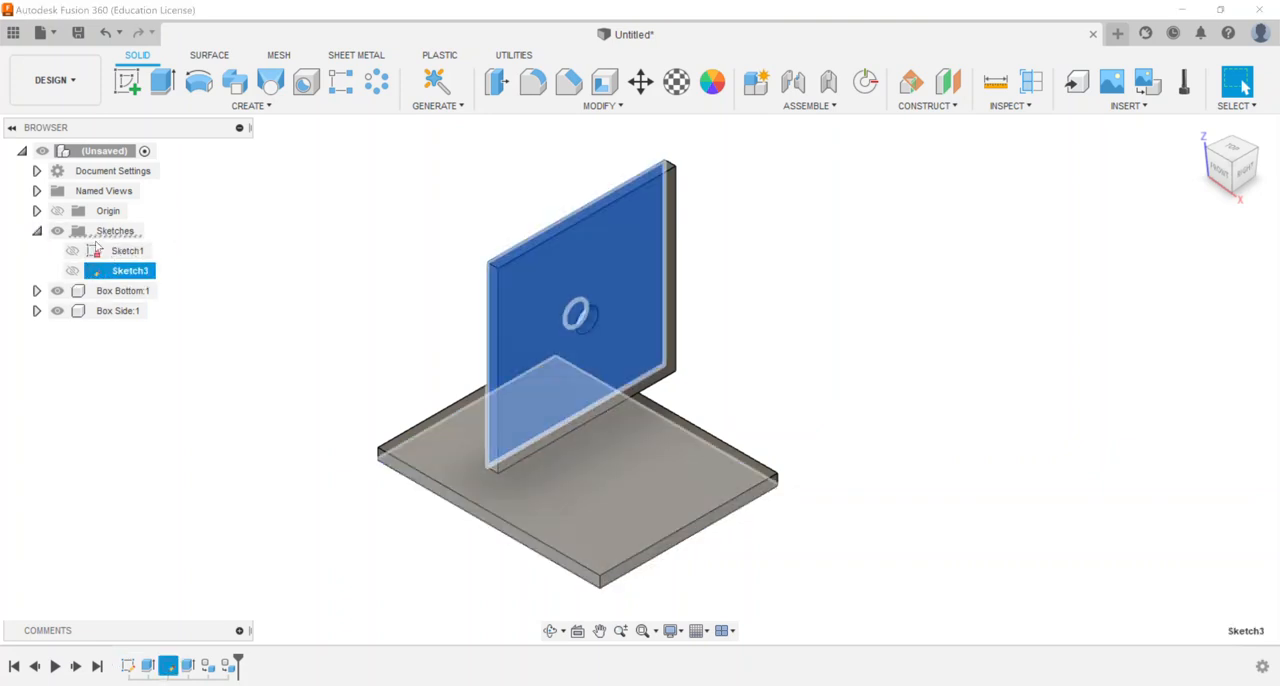
left_click(123, 252)
left_click(123, 270)
left_click(122, 252)
left_click(122, 270)
left_click(122, 252)
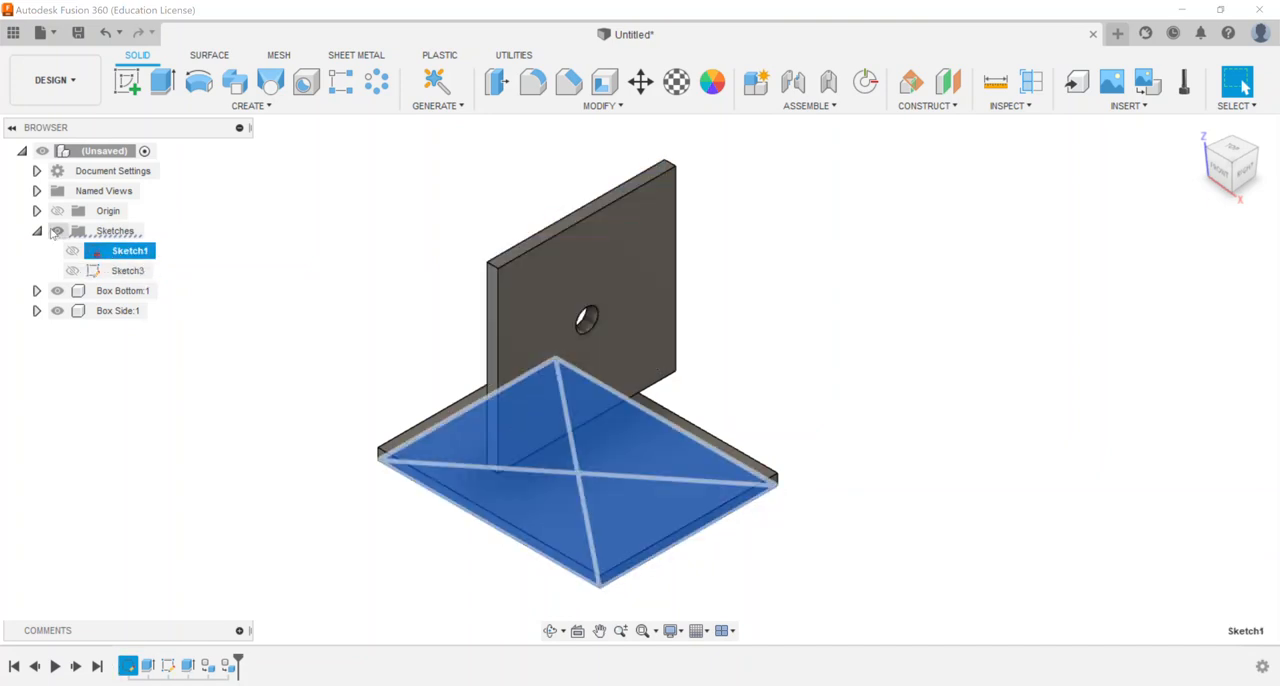
left_click(36, 231)
left_click(190, 237)
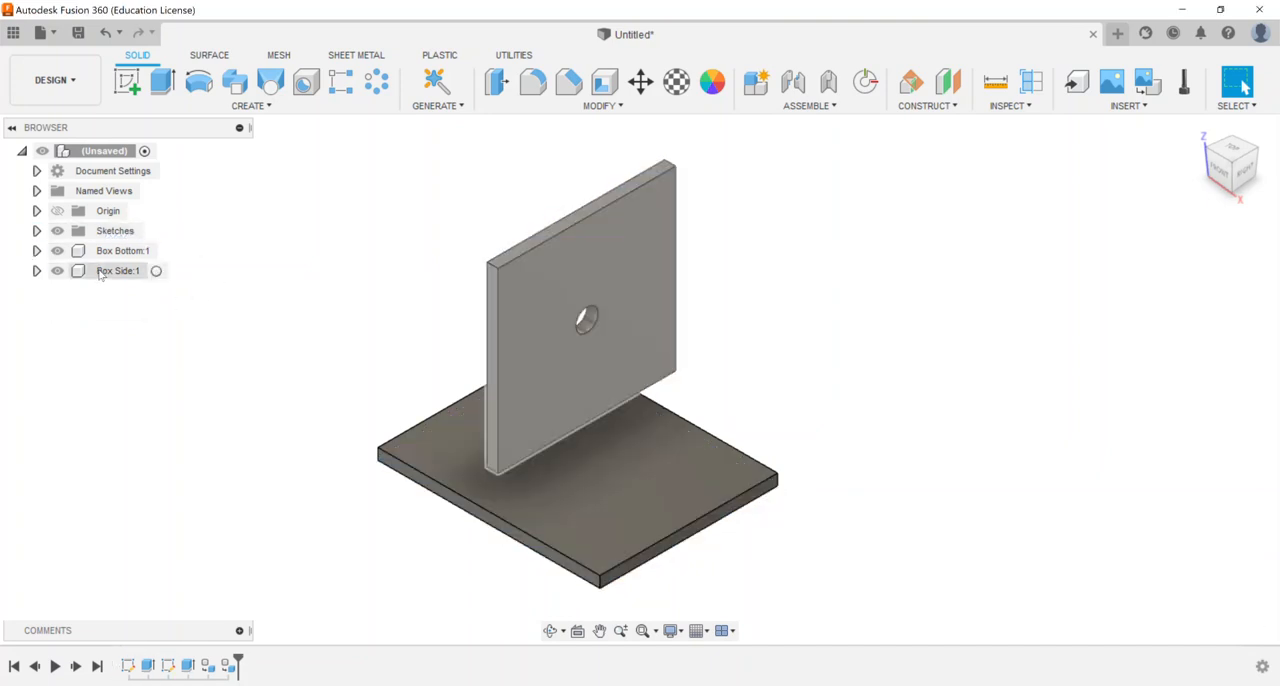
Create and activate a new internal standard component named Box Left Side
left_click(758, 86)
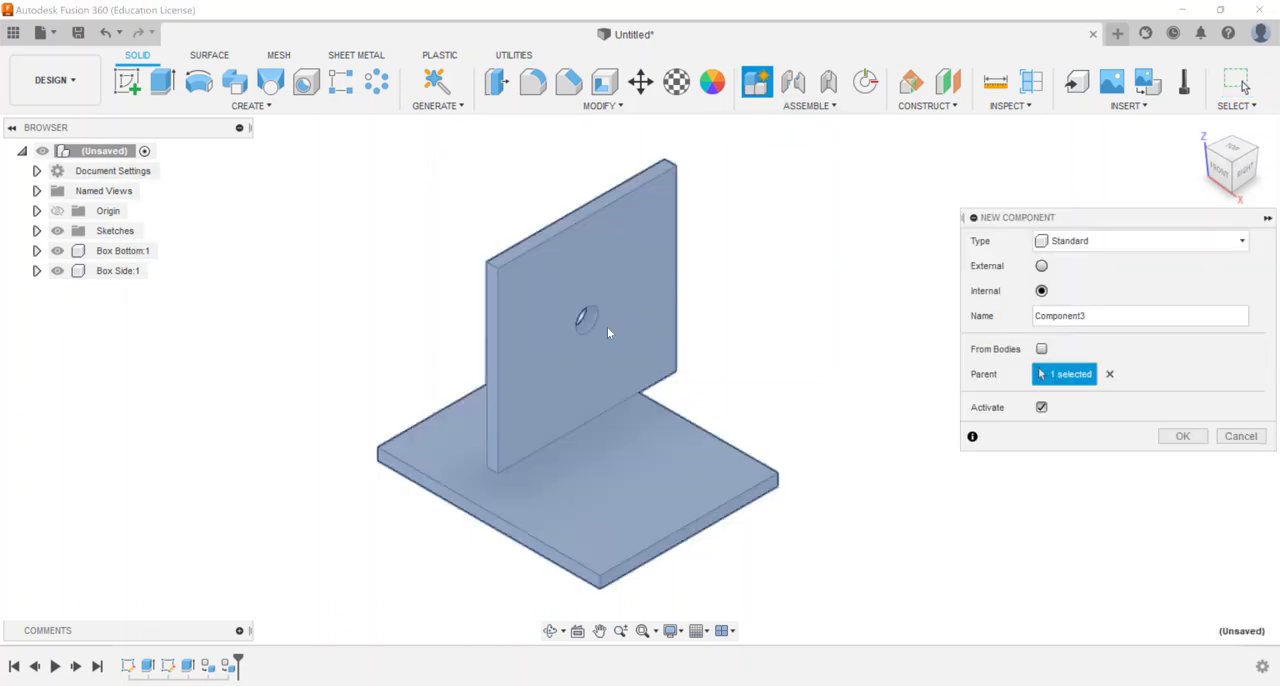
type("B")
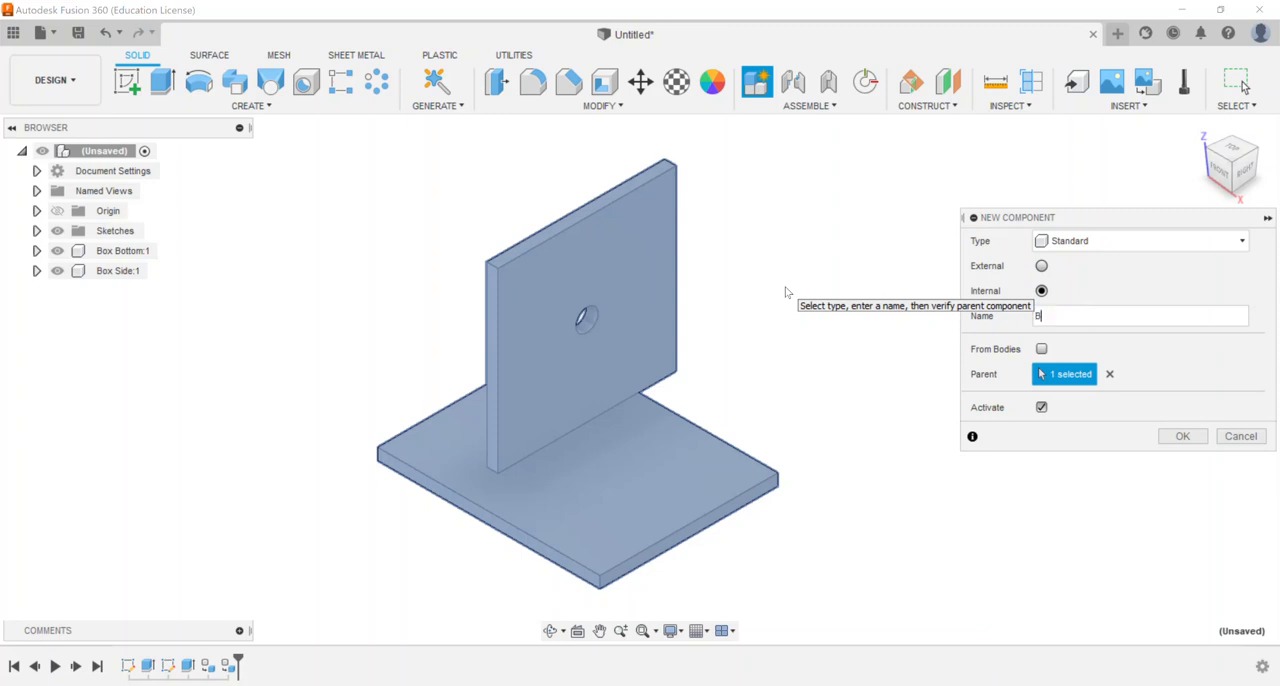
type("ox Left Side")
key("Return")
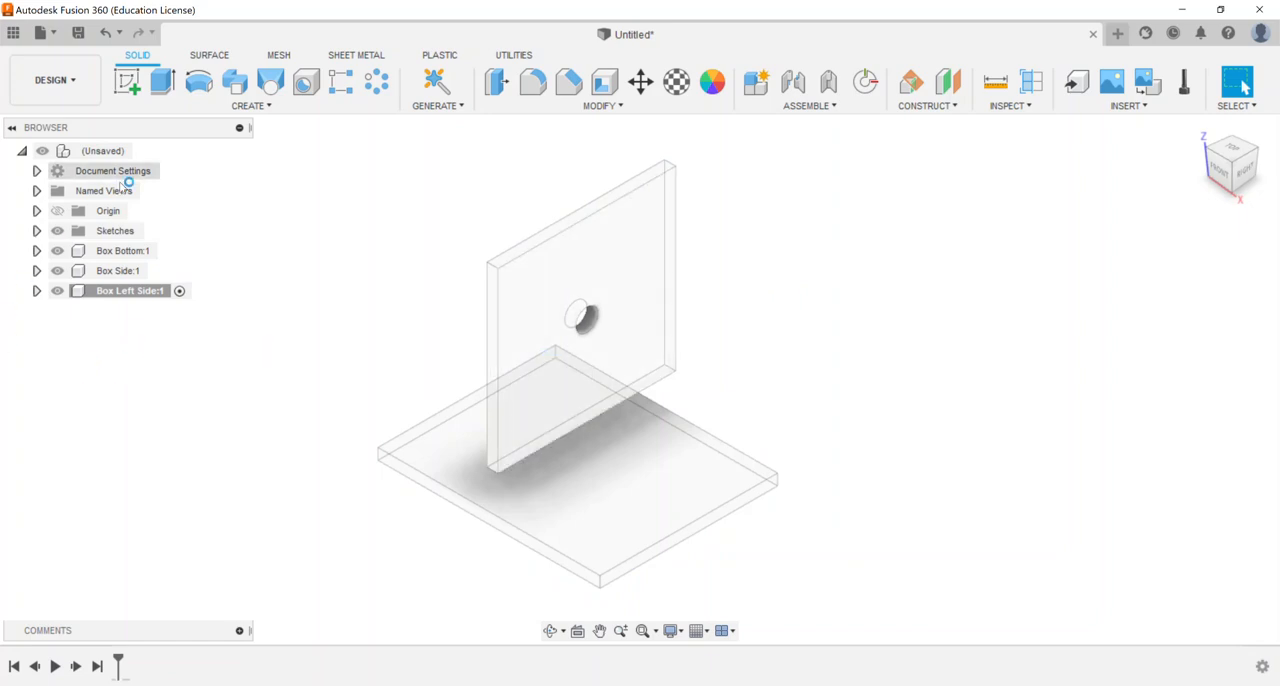
Start a sketch on the base plate's left end face and draw a 4 by 4 in rectangle upward from the plate's top corner
left_click(130, 88)
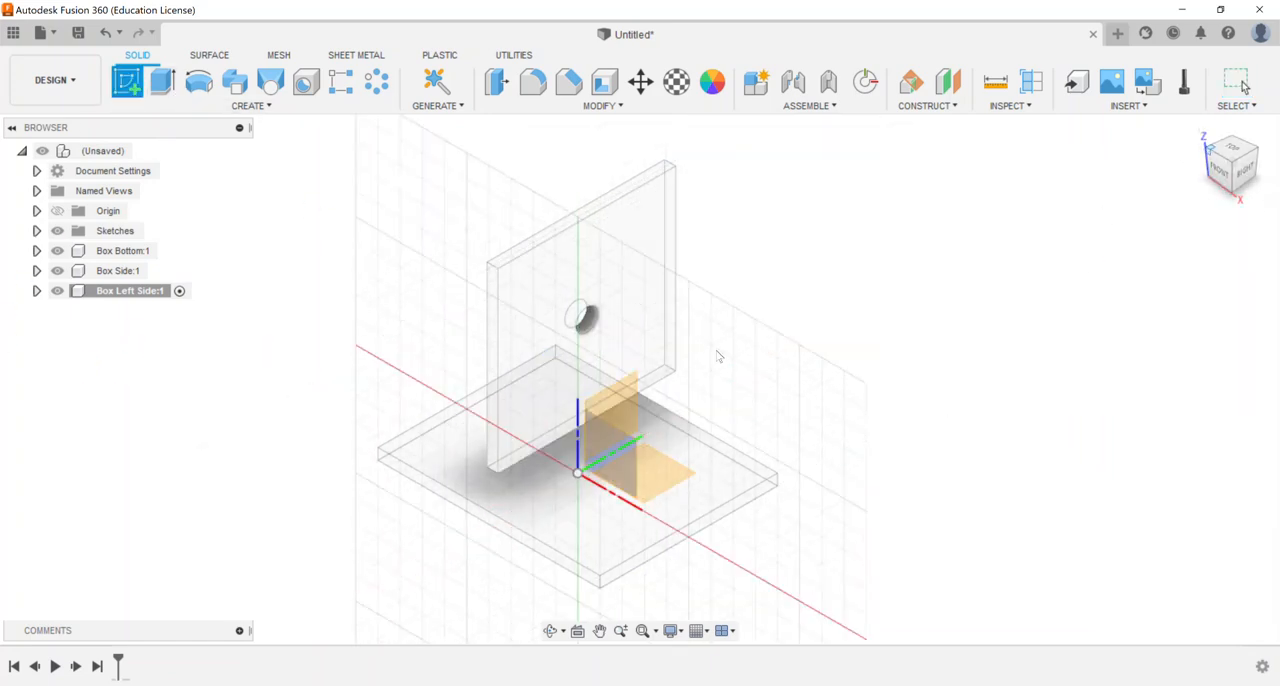
left_click(550, 517)
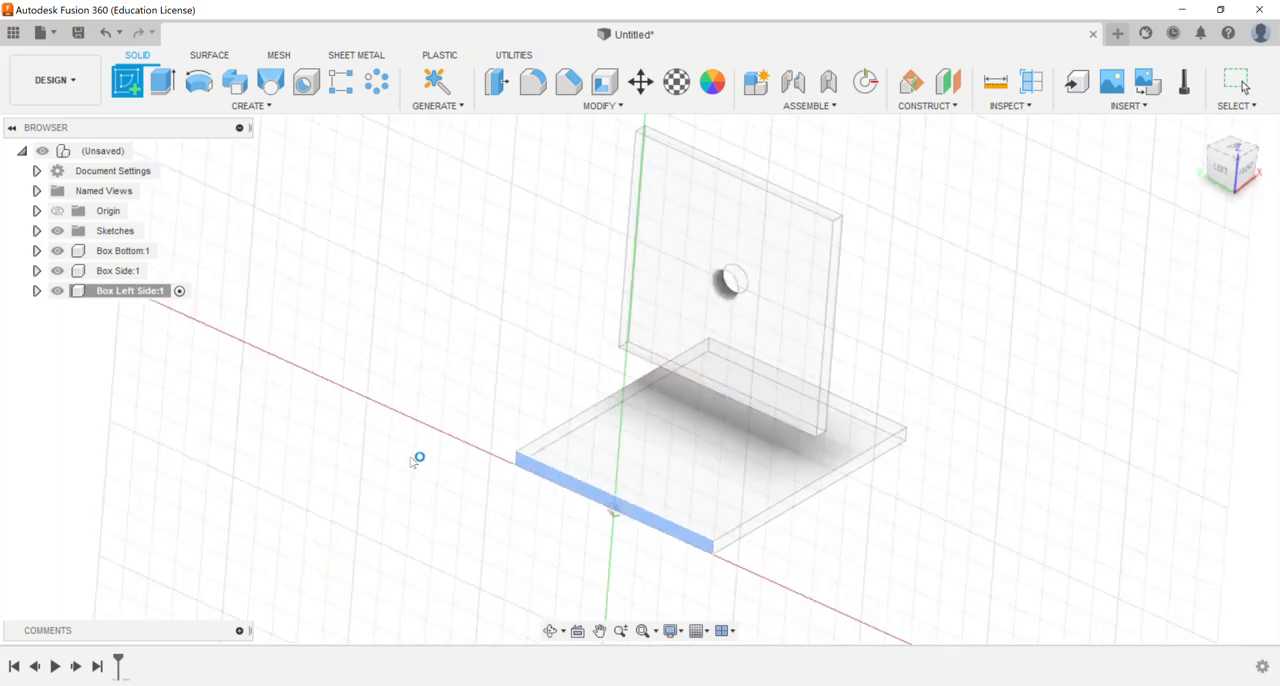
key("r")
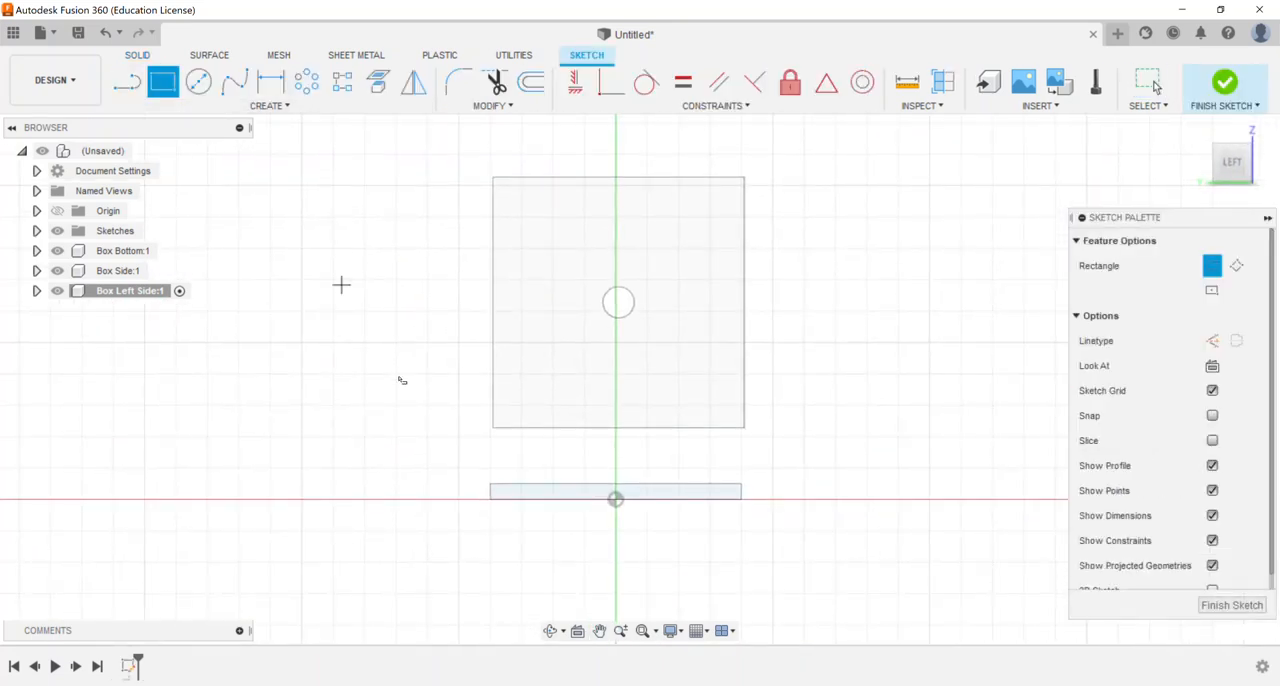
left_click(490, 484)
type("4")
key("Tab")
type("4")
key("Return")
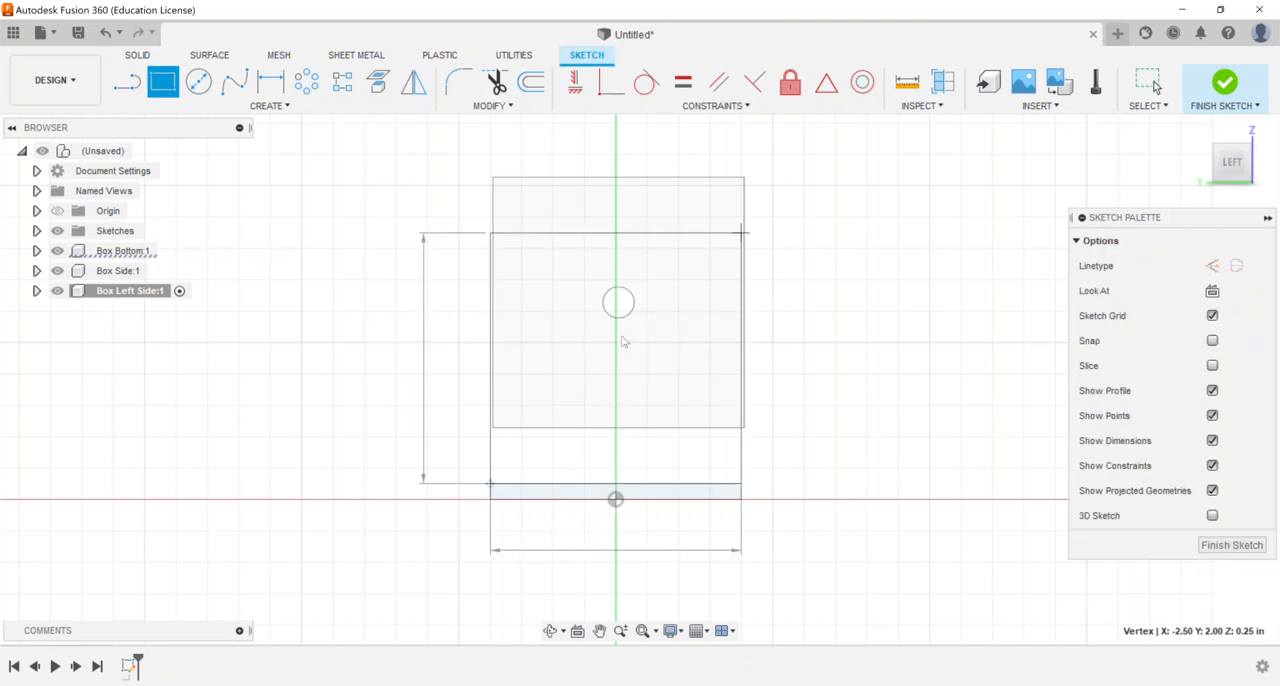
Draw a circle near the middle of the new square and dimension its diameter to 0.5 in
left_click(199, 81)
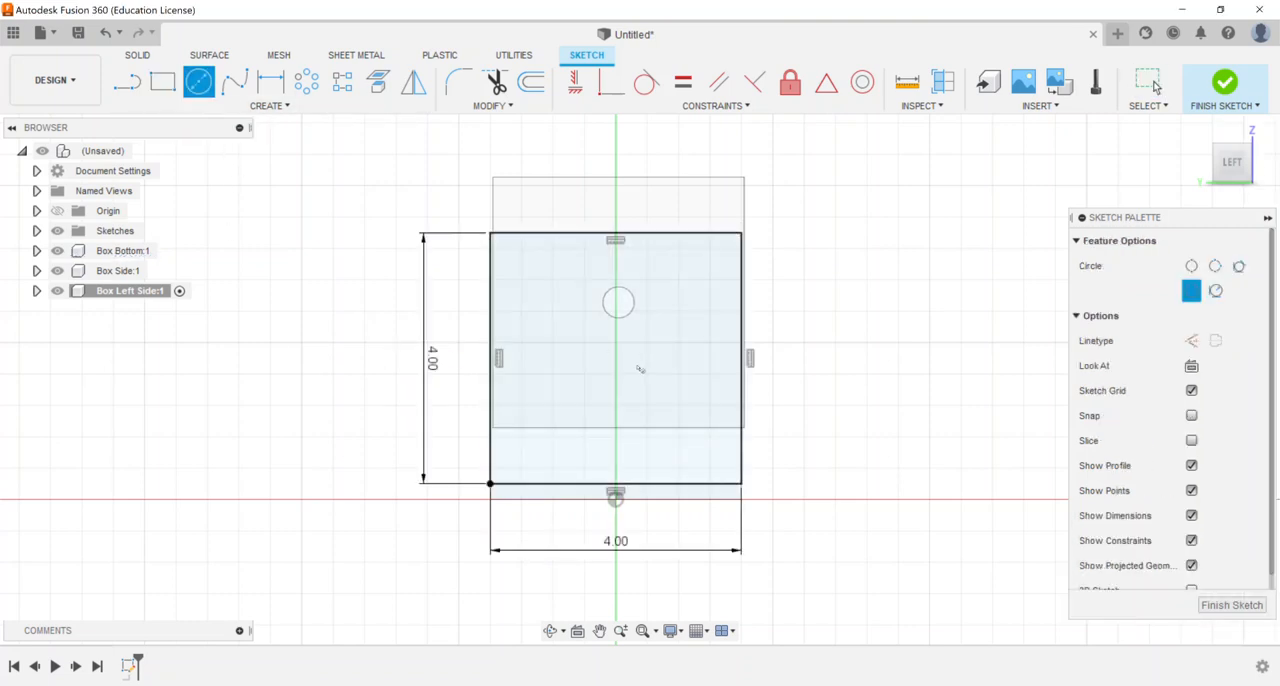
left_click(617, 367)
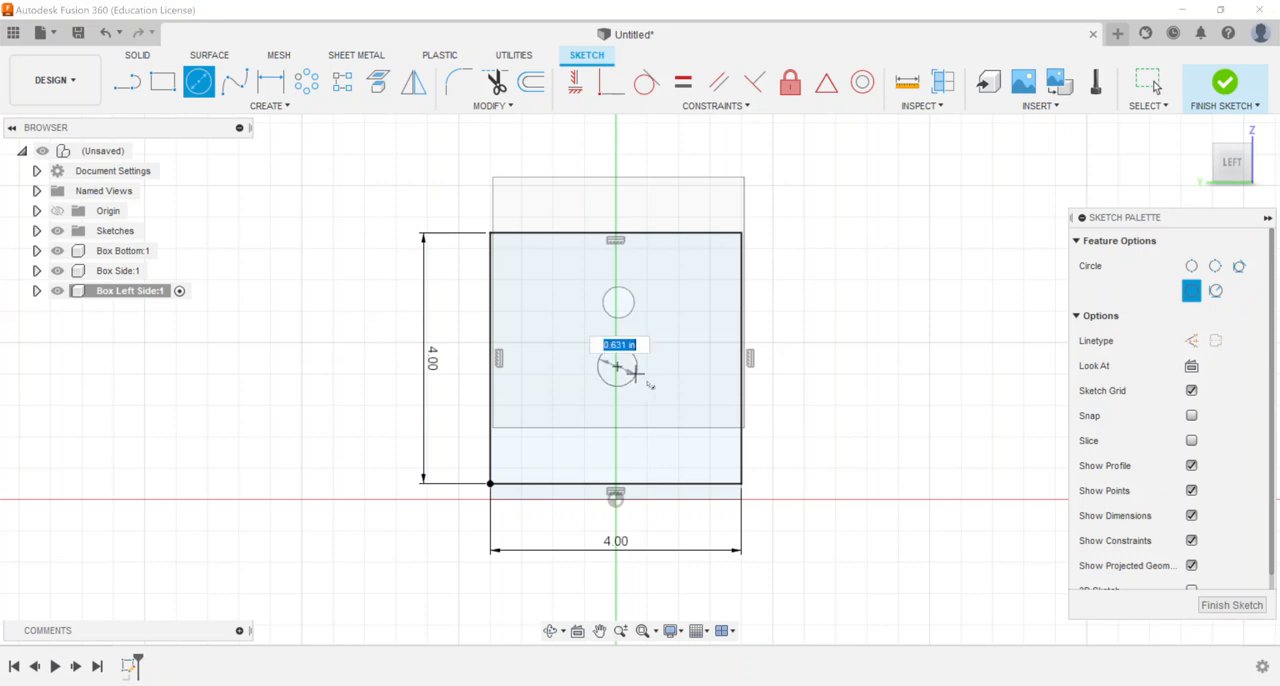
left_click(650, 384)
key("d")
left_click(650, 384)
left_click(684, 398)
type("1.5")
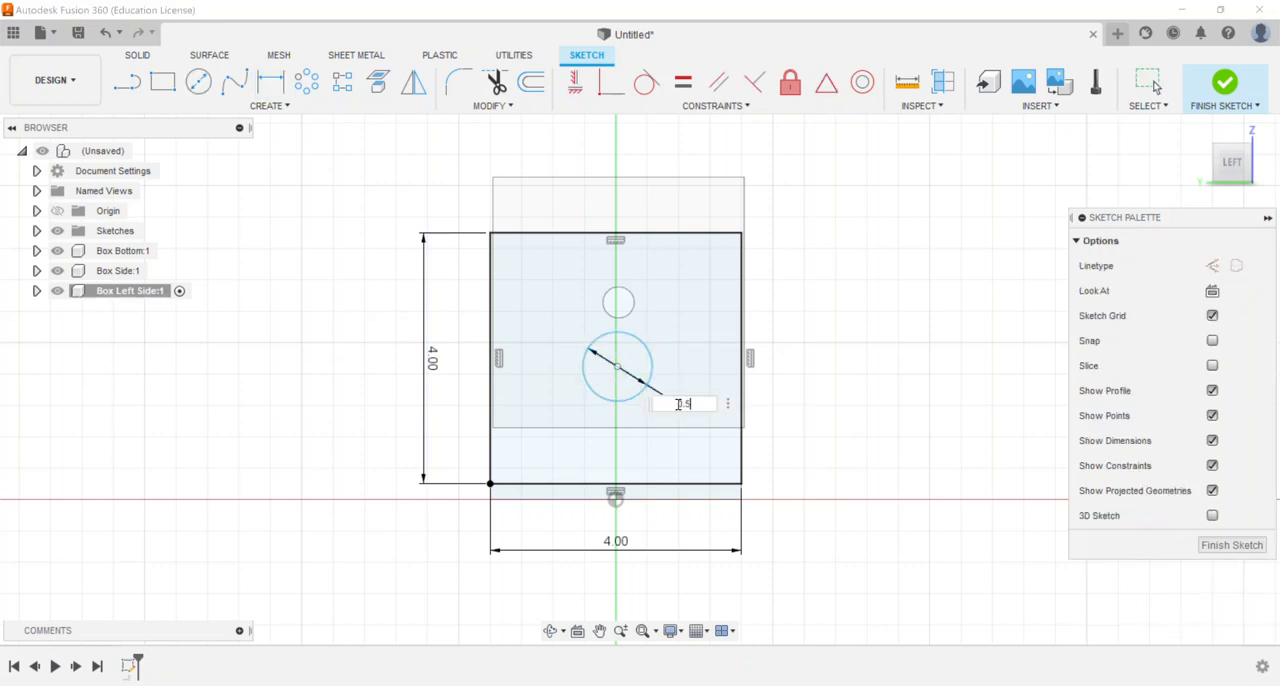
key("Return")
Align the 0.50 in circle's centre with the midpoints of the new square's upper and left edges, and finish the sketch
left_click(575, 81)
left_click(615, 234)
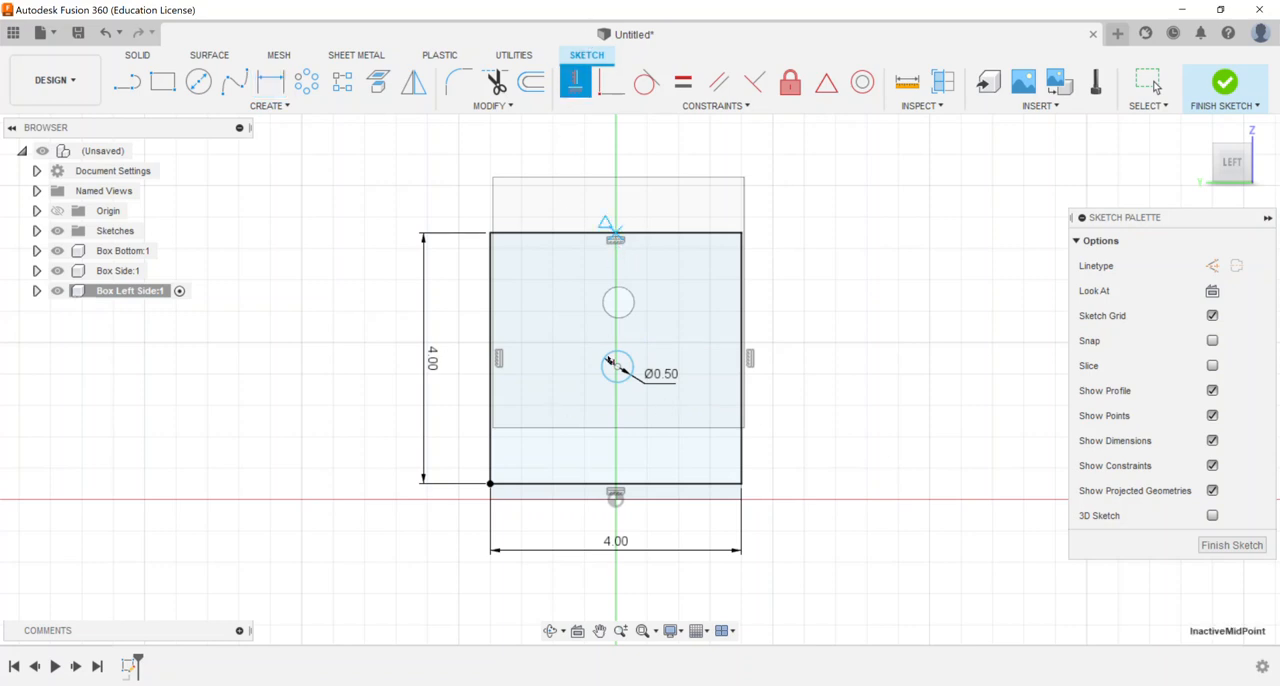
left_click(617, 367)
left_click(490, 362)
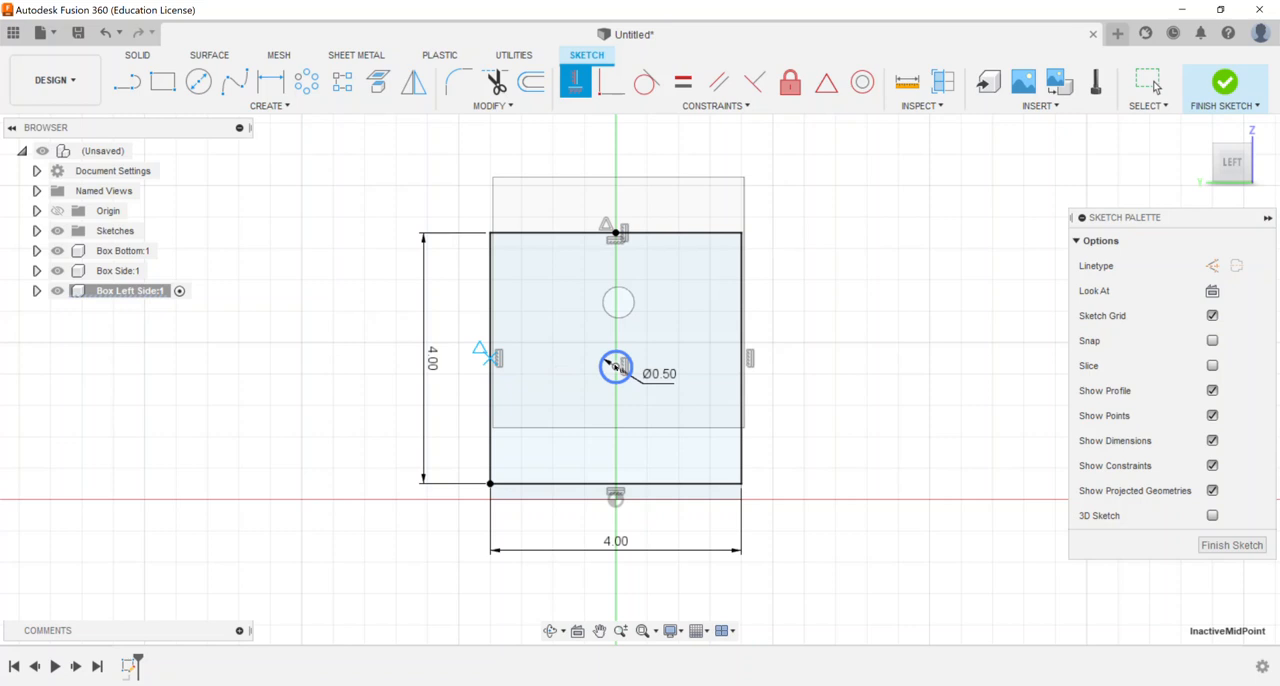
left_click(616, 366)
right_click(513, 264)
left_click(570, 264)
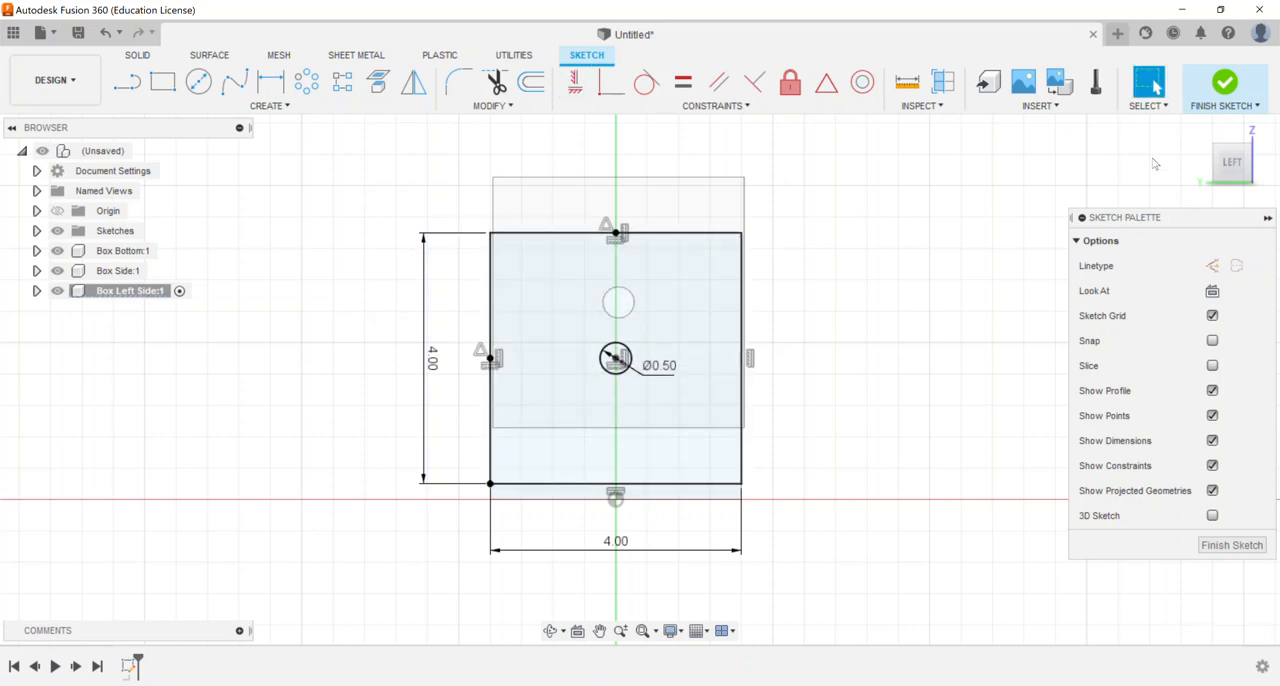
left_click(1222, 94)
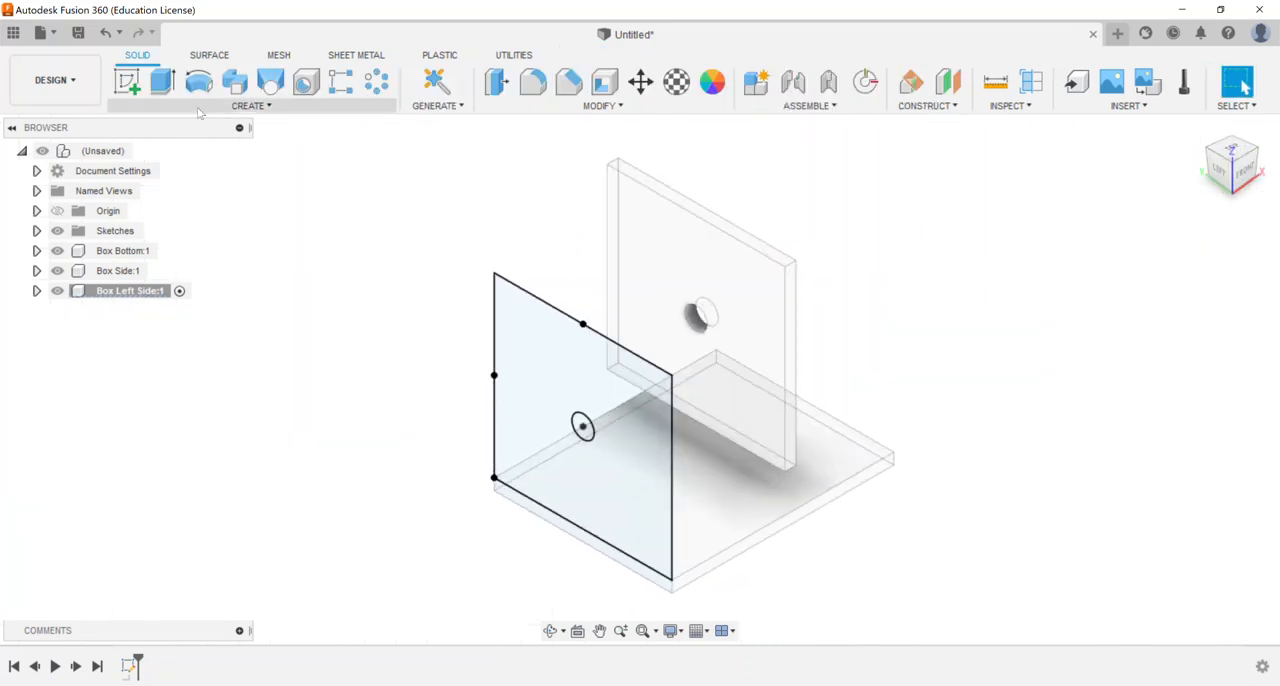
Extrude the square profile around the circle -0.25 in as a new body, and reactivate the top-level assembly
left_click(162, 81)
left_click(517, 397)
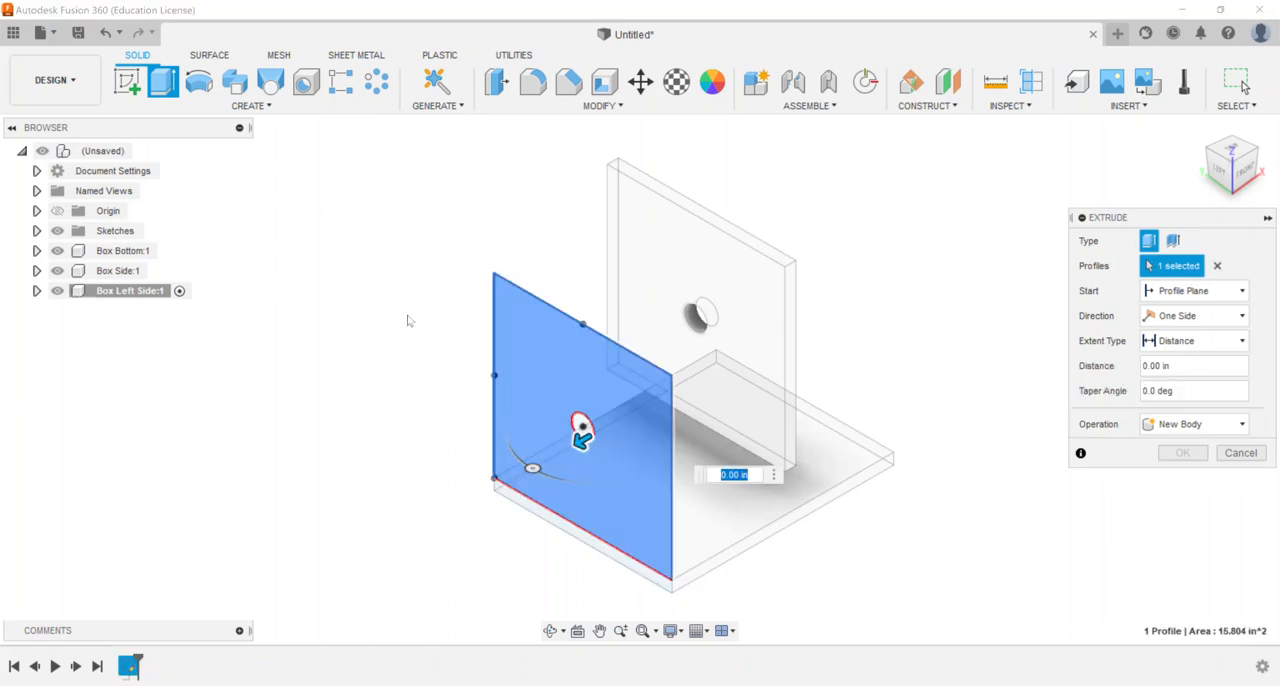
type("-0.25")
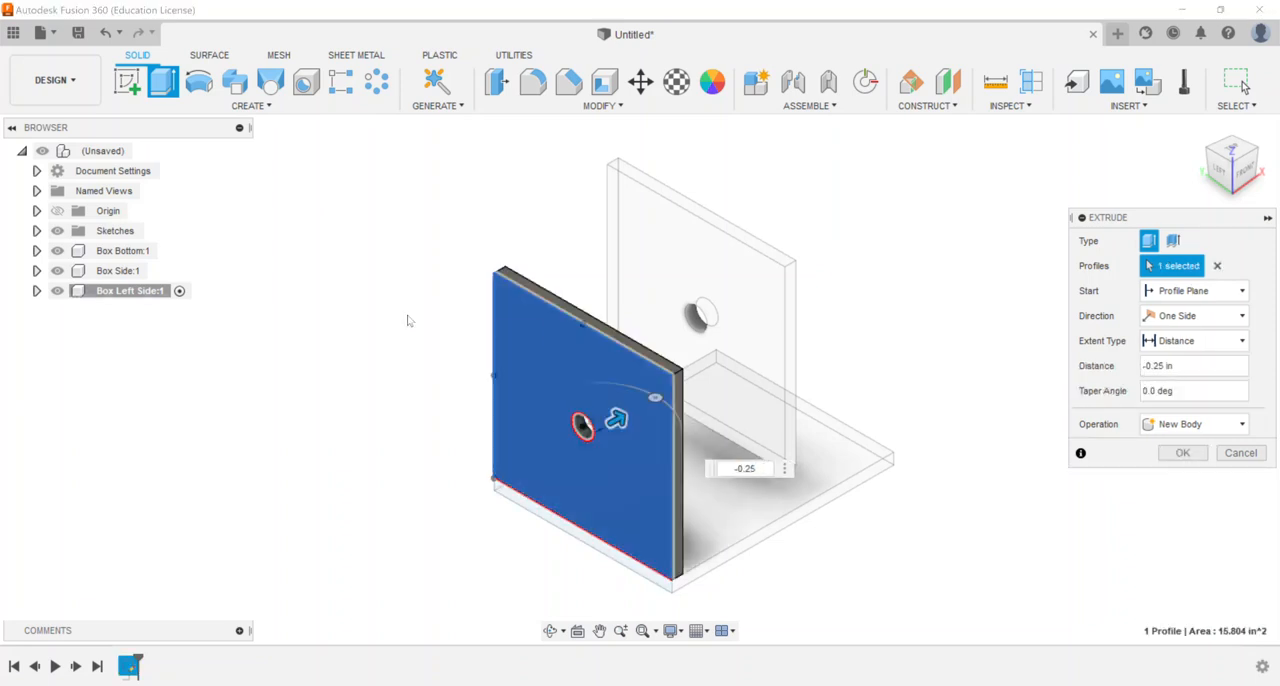
key("Return")
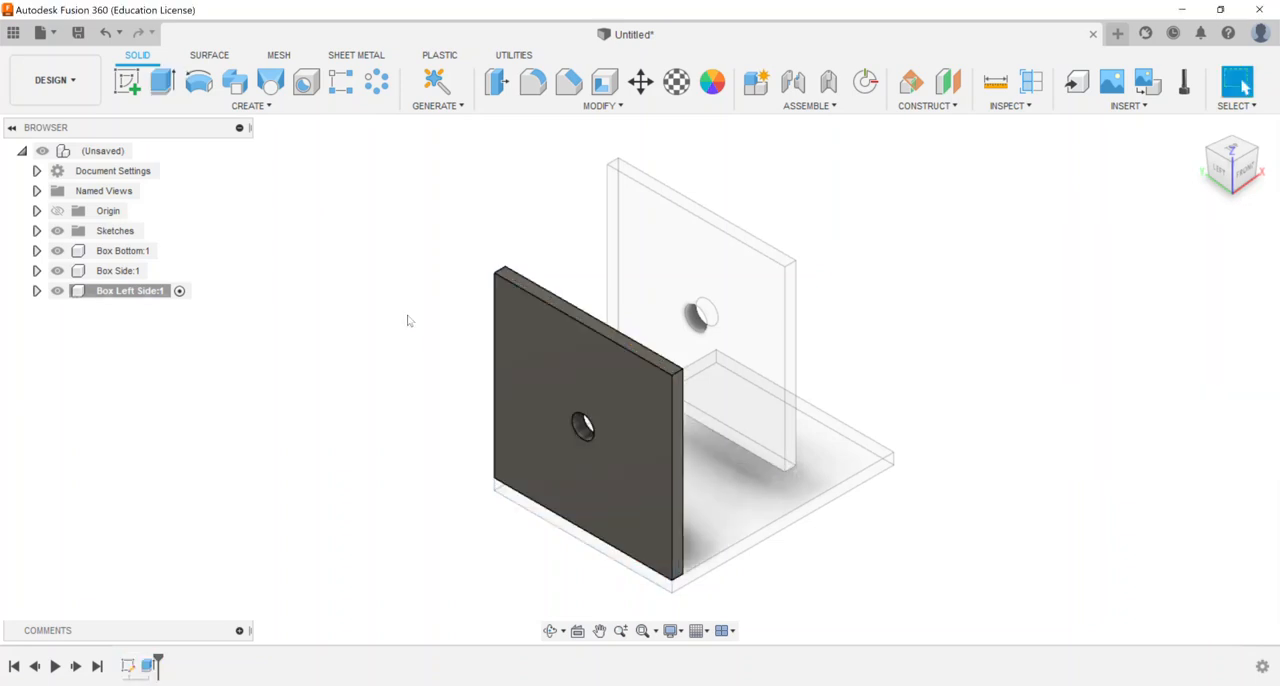
left_click(144, 150)
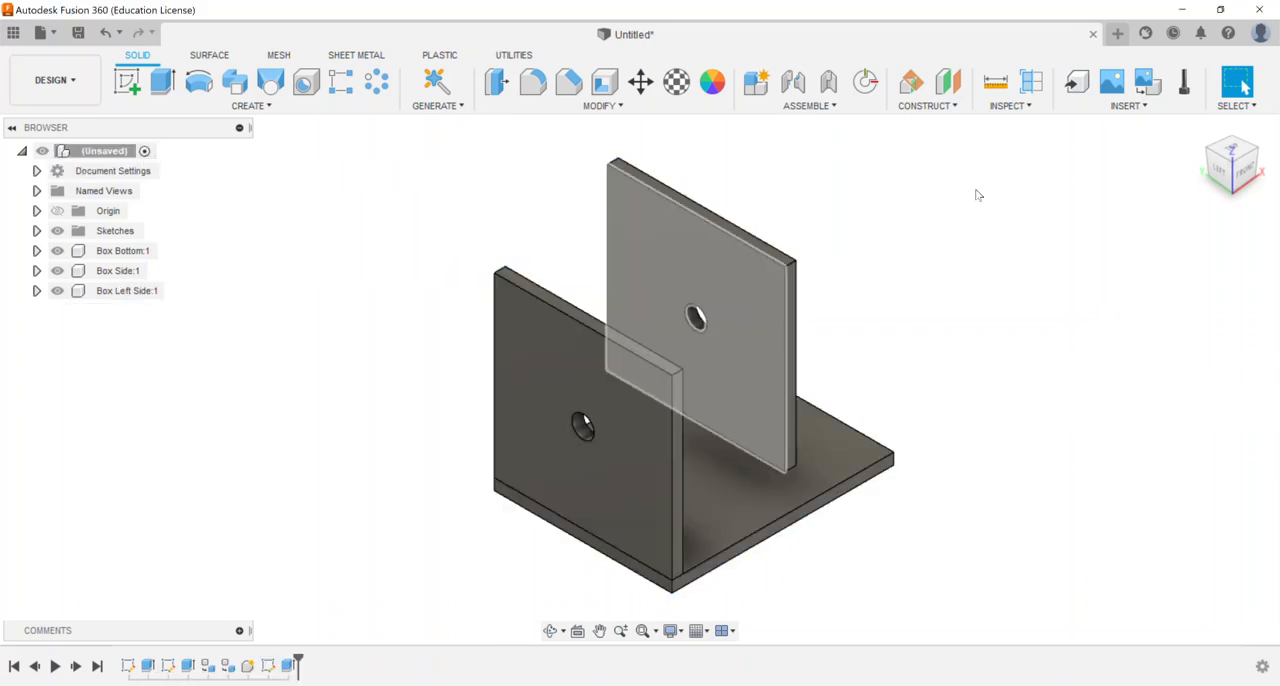
Examine how the side plates sit relative to the base, and compare the top-level sketches with the contents of Box Left Side
left_click(1198, 128)
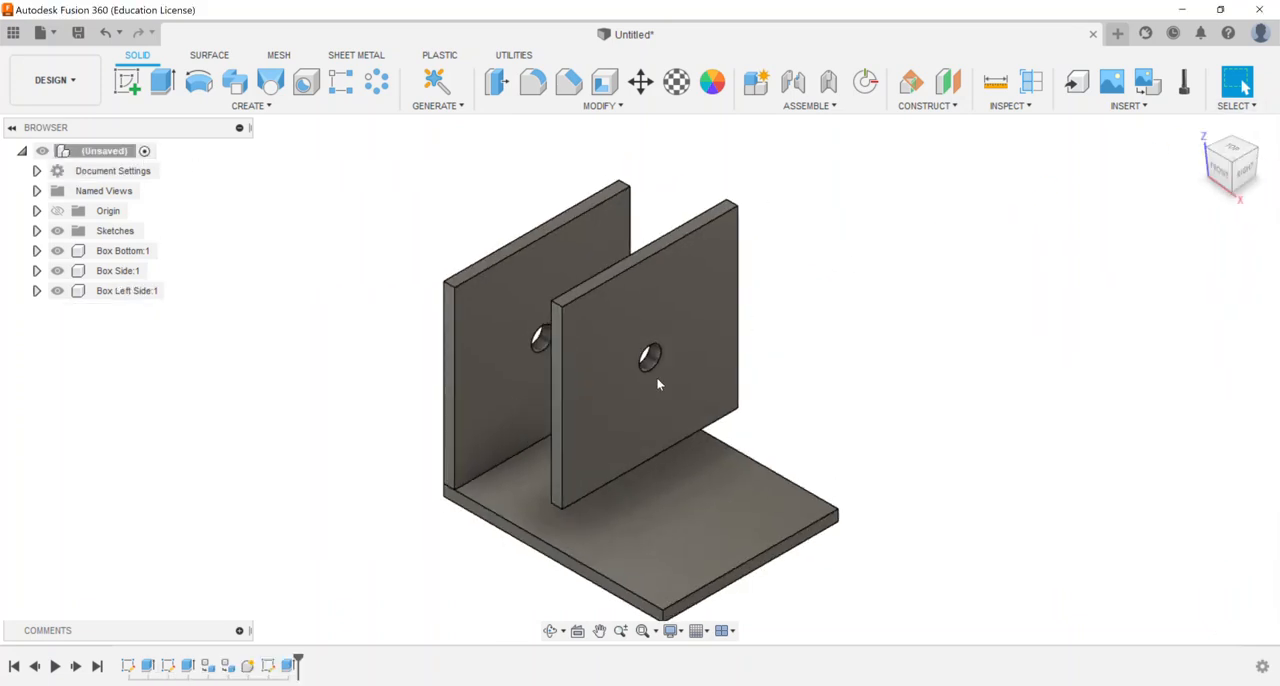
scroll(455, 475, "up", 8)
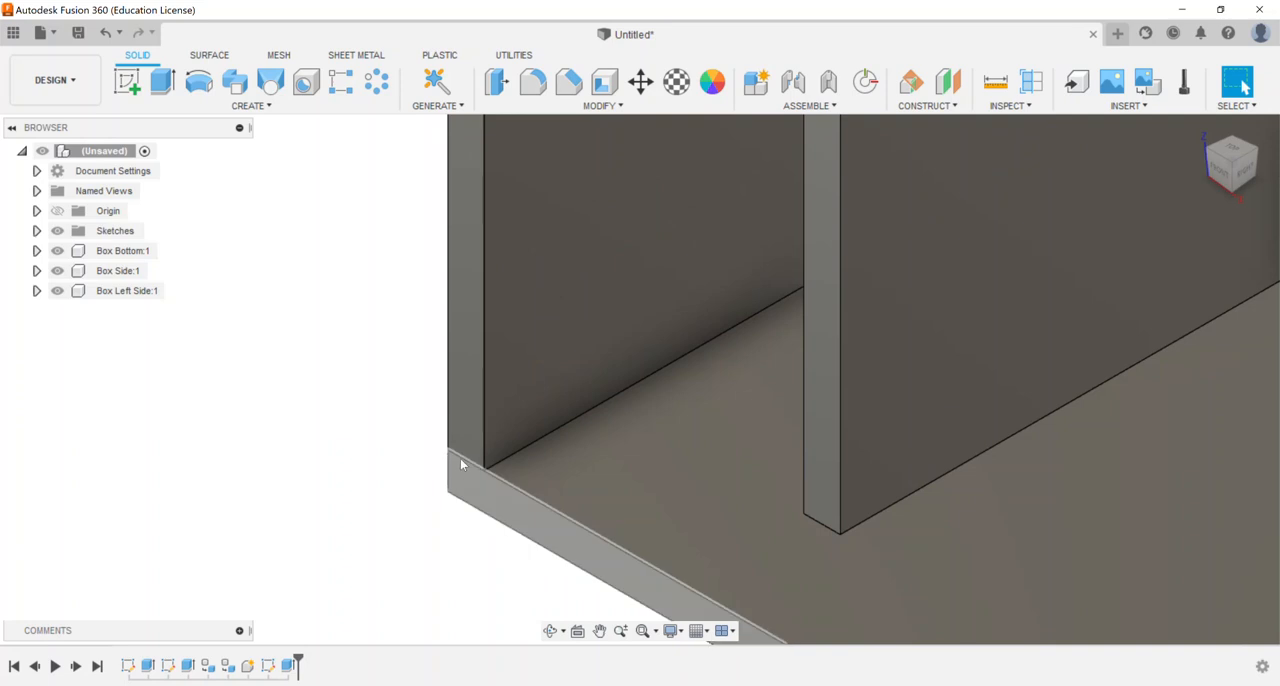
scroll(441, 458, "down", 3)
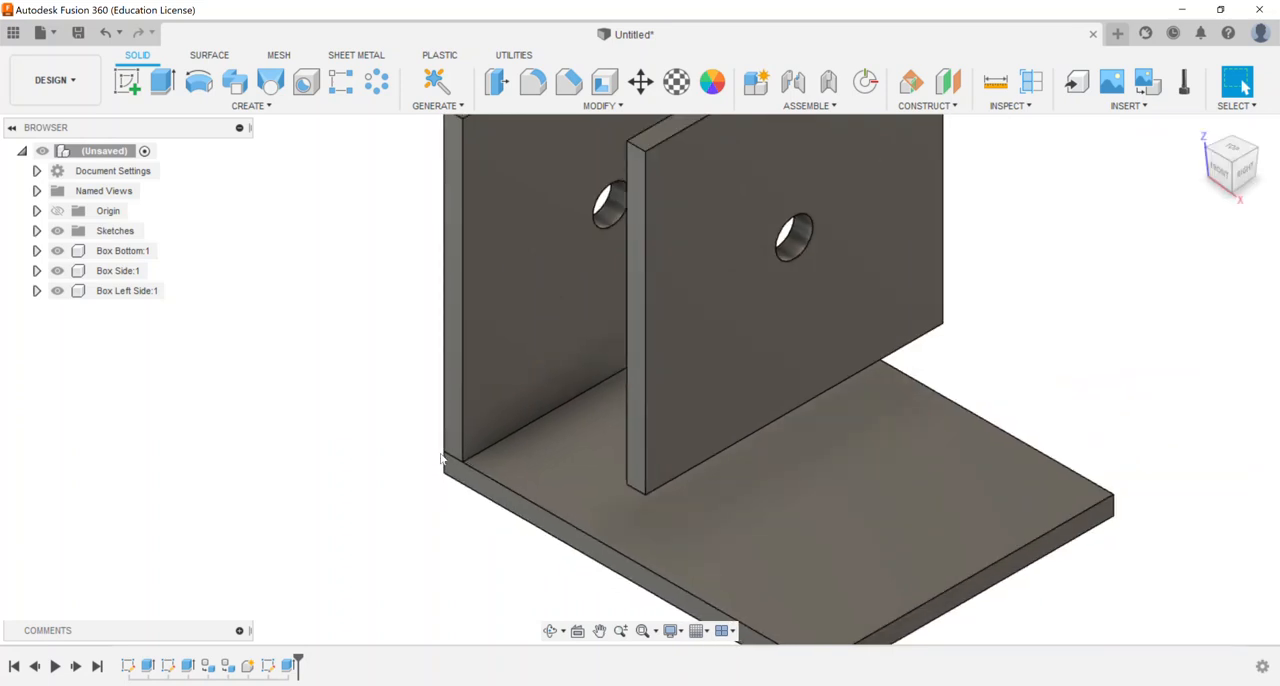
scroll(441, 458, "down", 4)
scroll(457, 422, "up", 1)
scroll(348, 412, "up", 1)
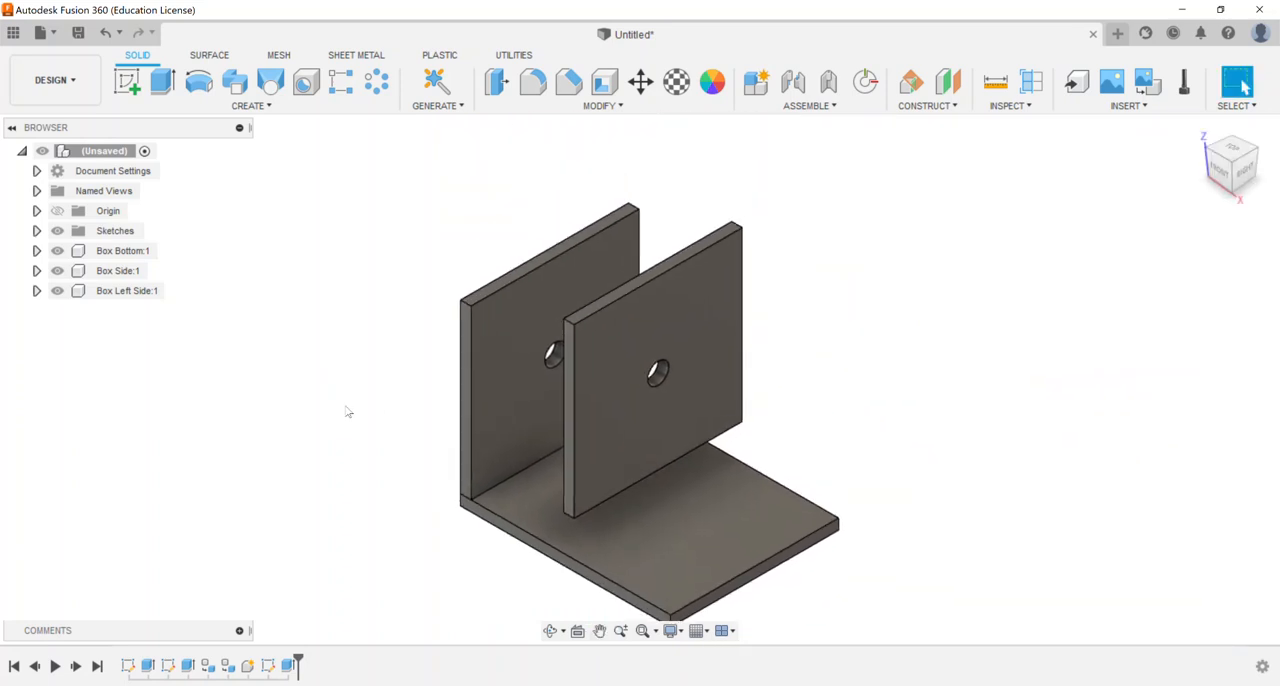
scroll(348, 412, "down", 1)
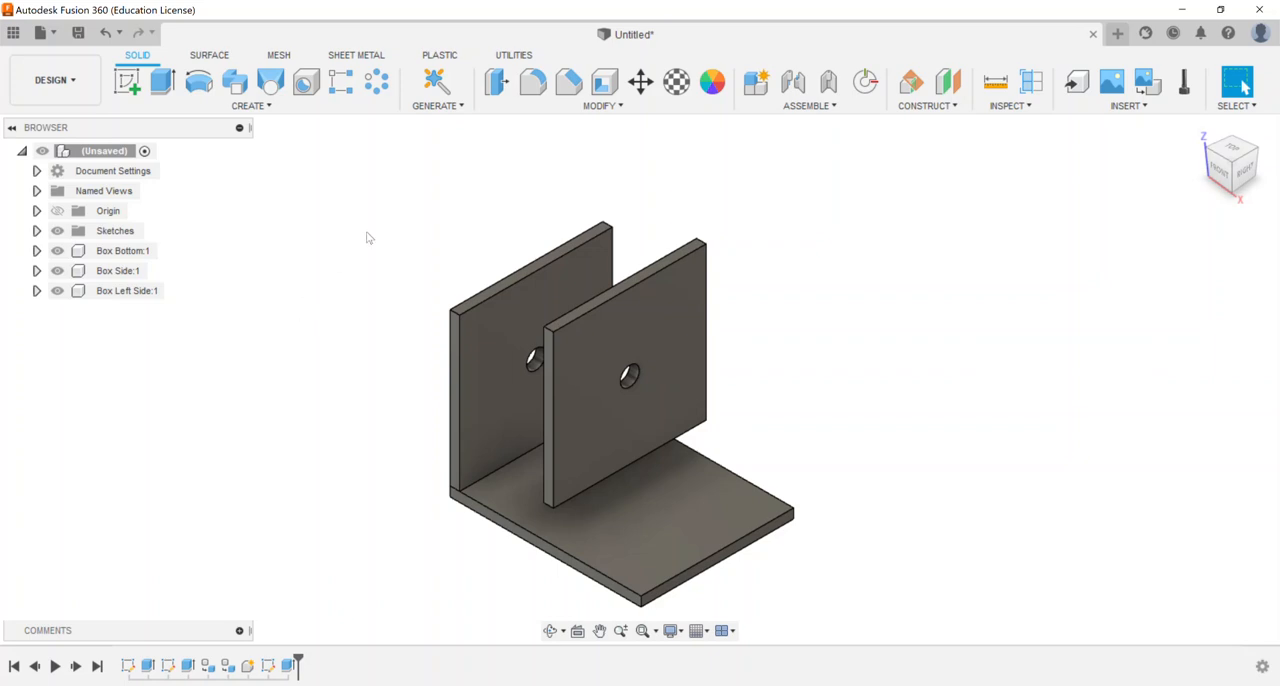
left_click(36, 230)
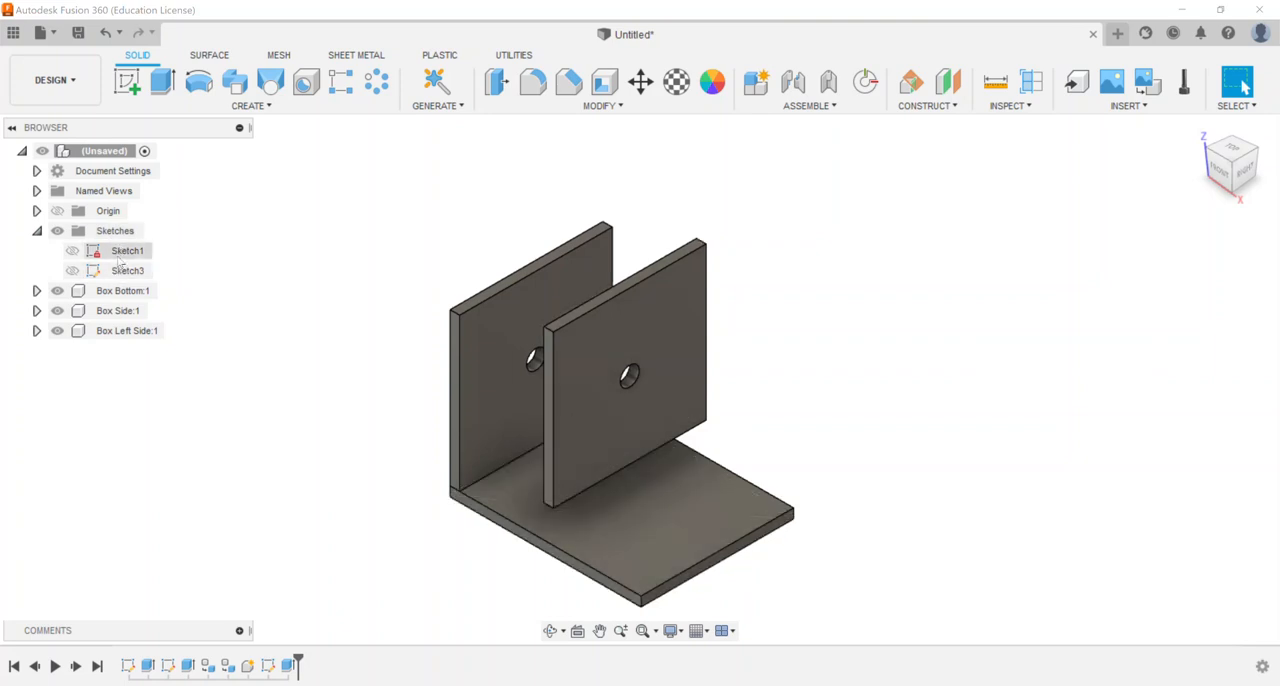
left_click(36, 231)
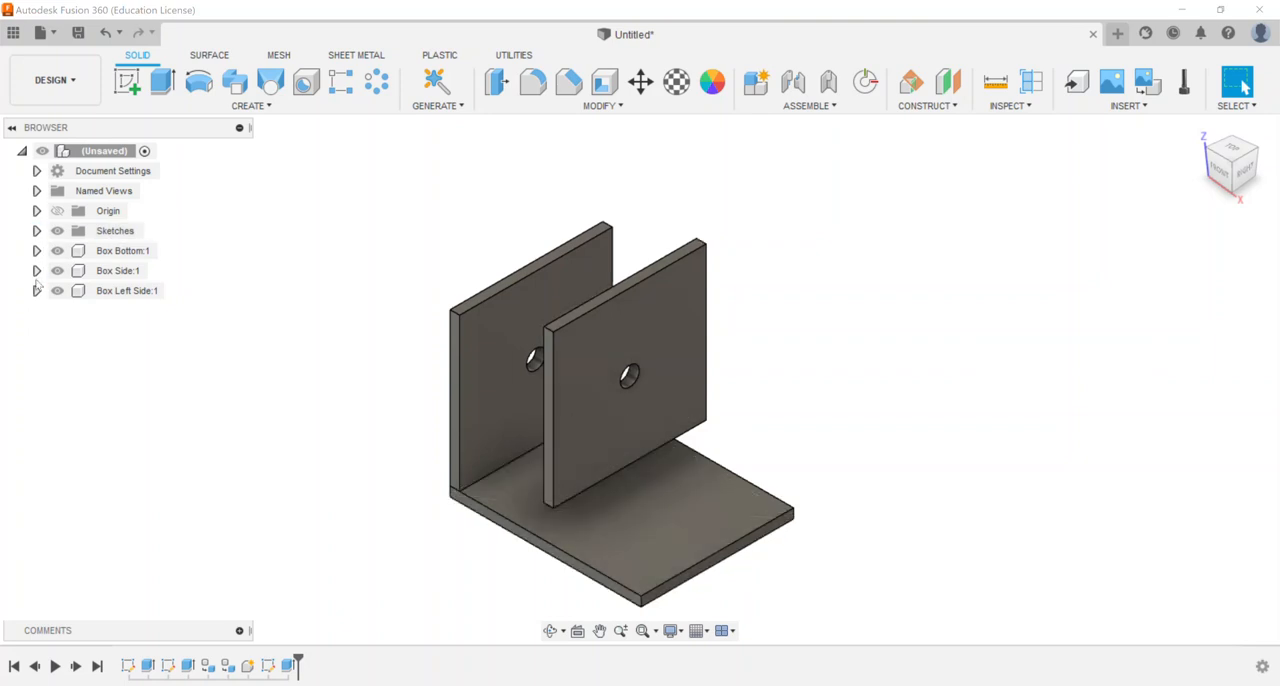
left_click(36, 290)
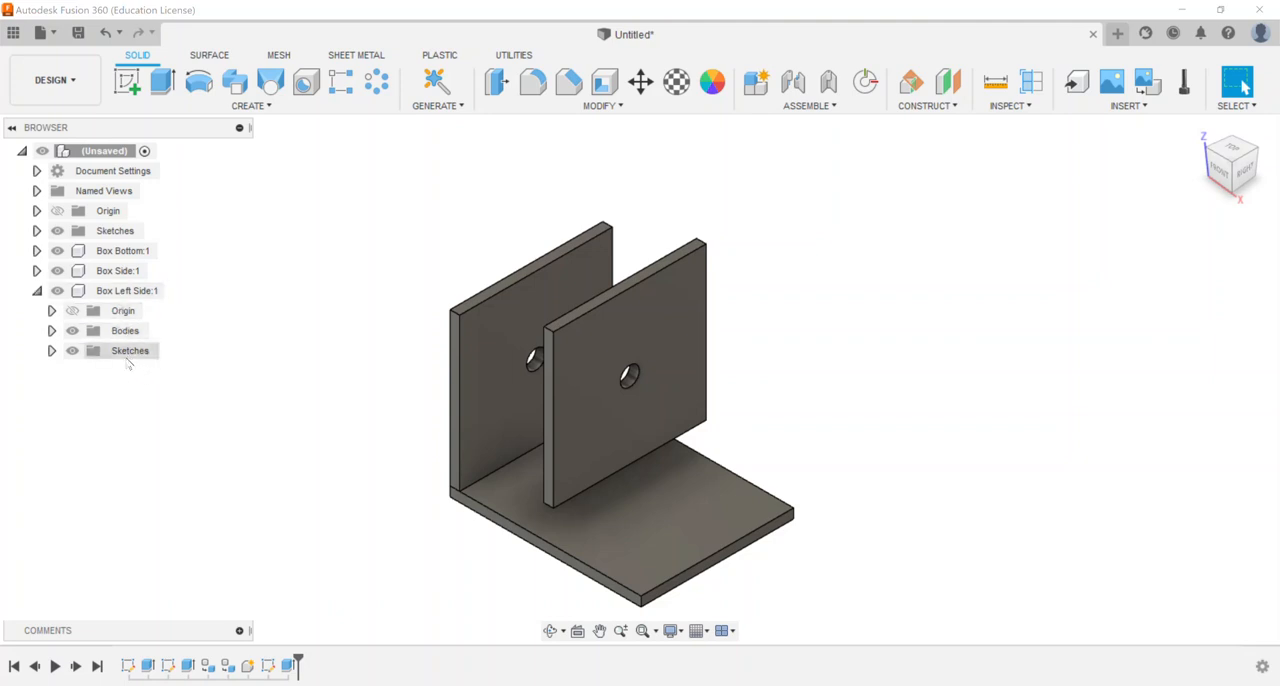
left_click(36, 290)
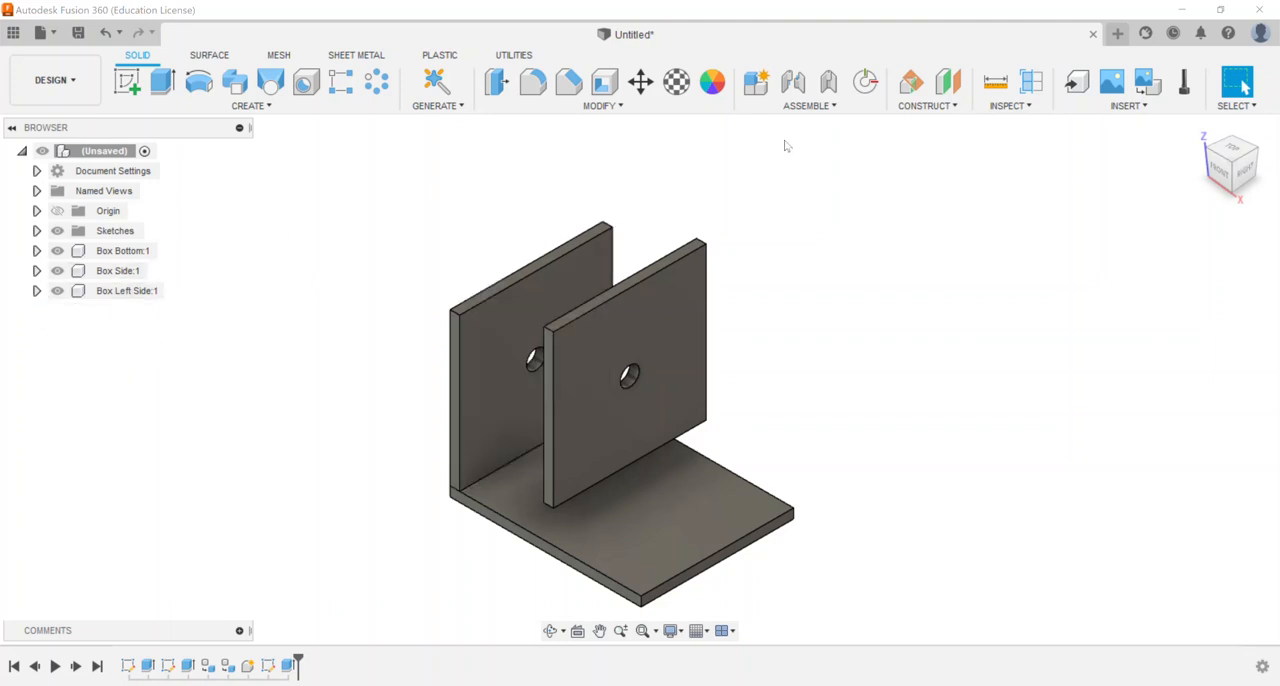
Join Box Side's lower outer front corner to the matching top corner of Box Bottom, at the end opposite Box Left Side
left_click(793, 81)
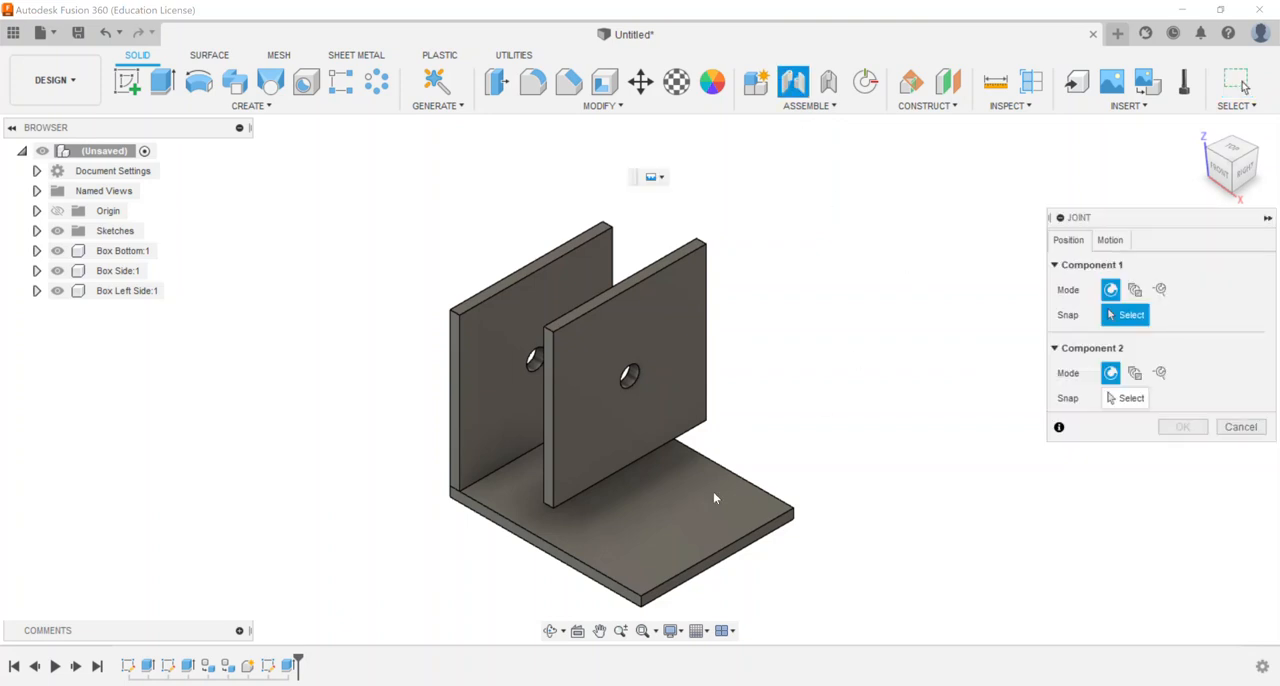
scroll(552, 502, "up", 5)
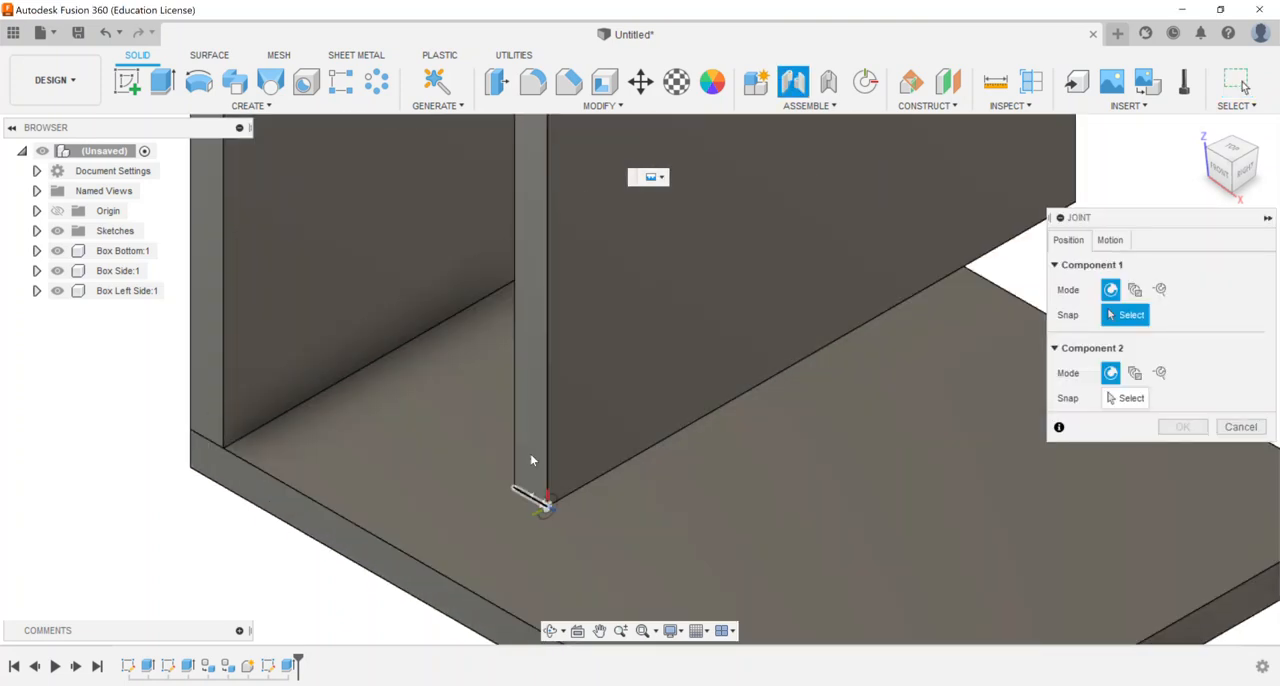
scroll(531, 460, "down", 3)
left_click(551, 411)
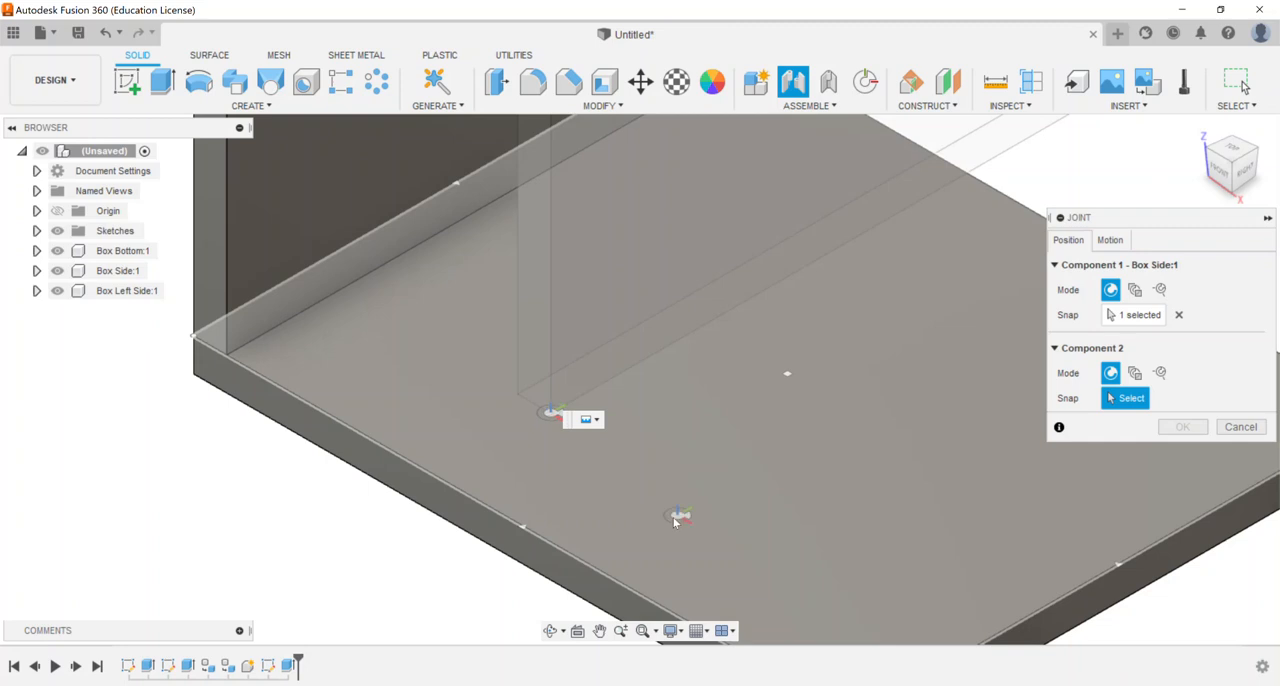
scroll(675, 521, "down", 4)
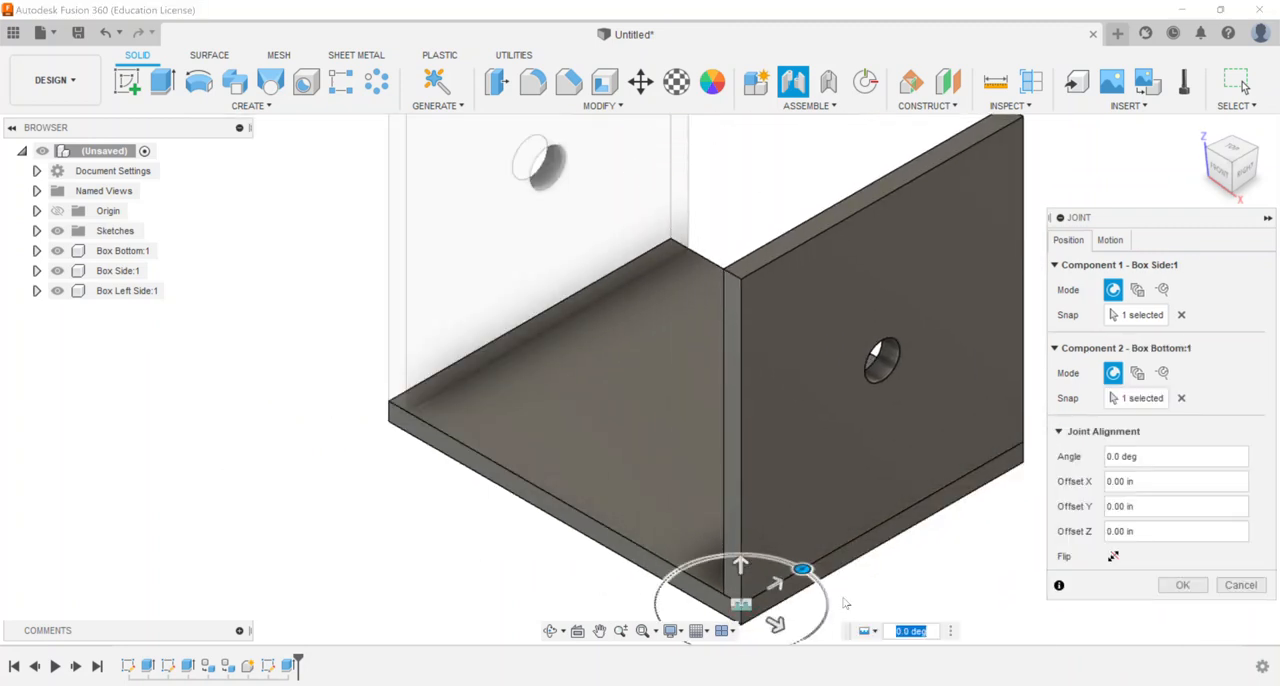
left_click(1182, 585)
Create a rigid as-built joint between Box Left Side and Box Bottom
middle_click_drag(1097, 371, 1070, 477)
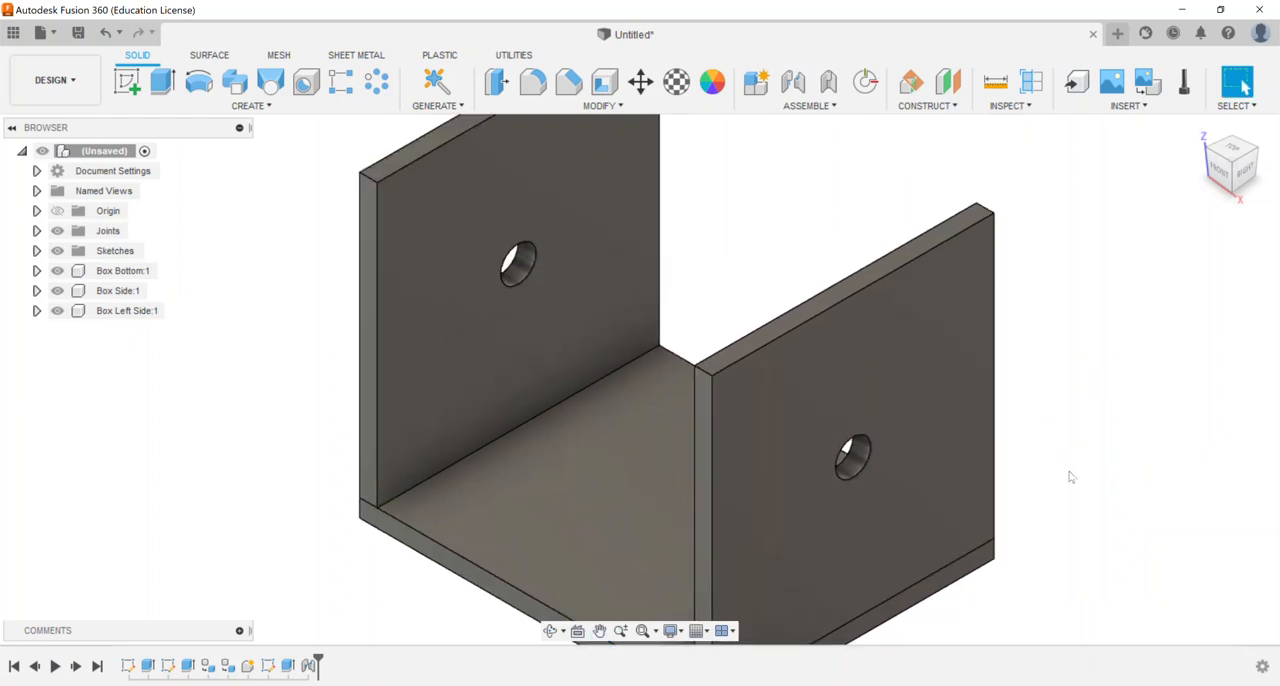
scroll(1070, 477, "down", 3)
middle_click_drag(946, 274, 729, 271)
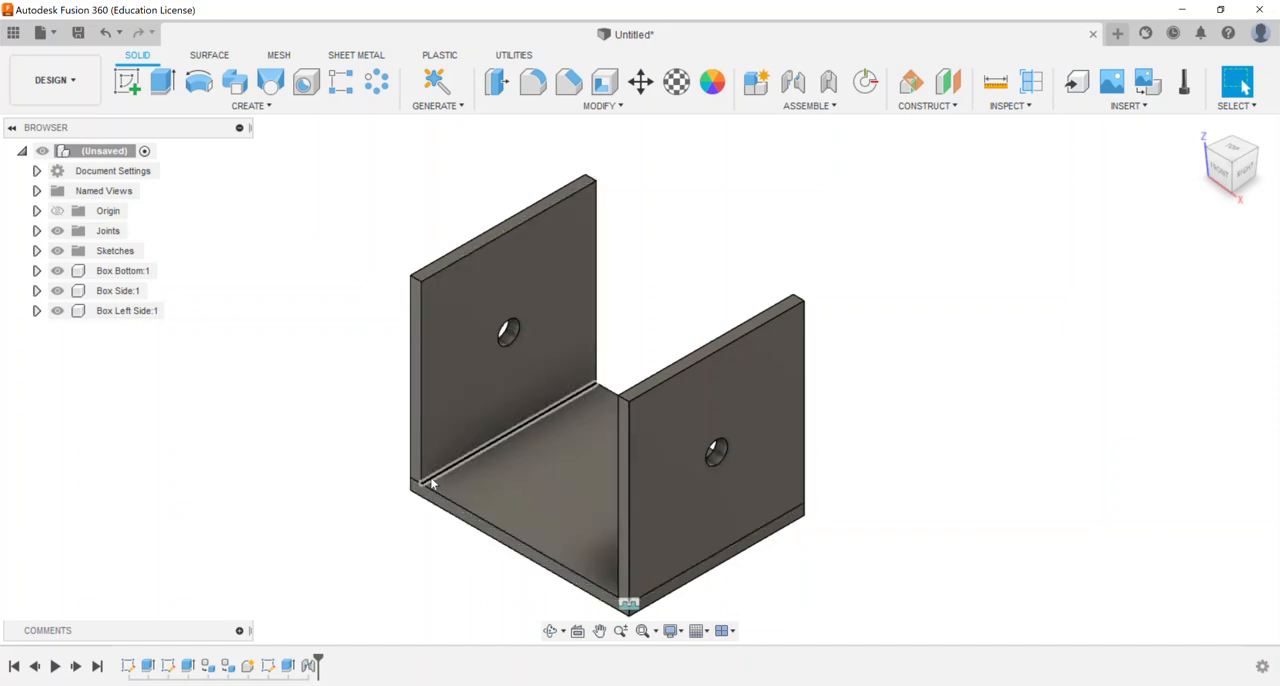
left_click(830, 84)
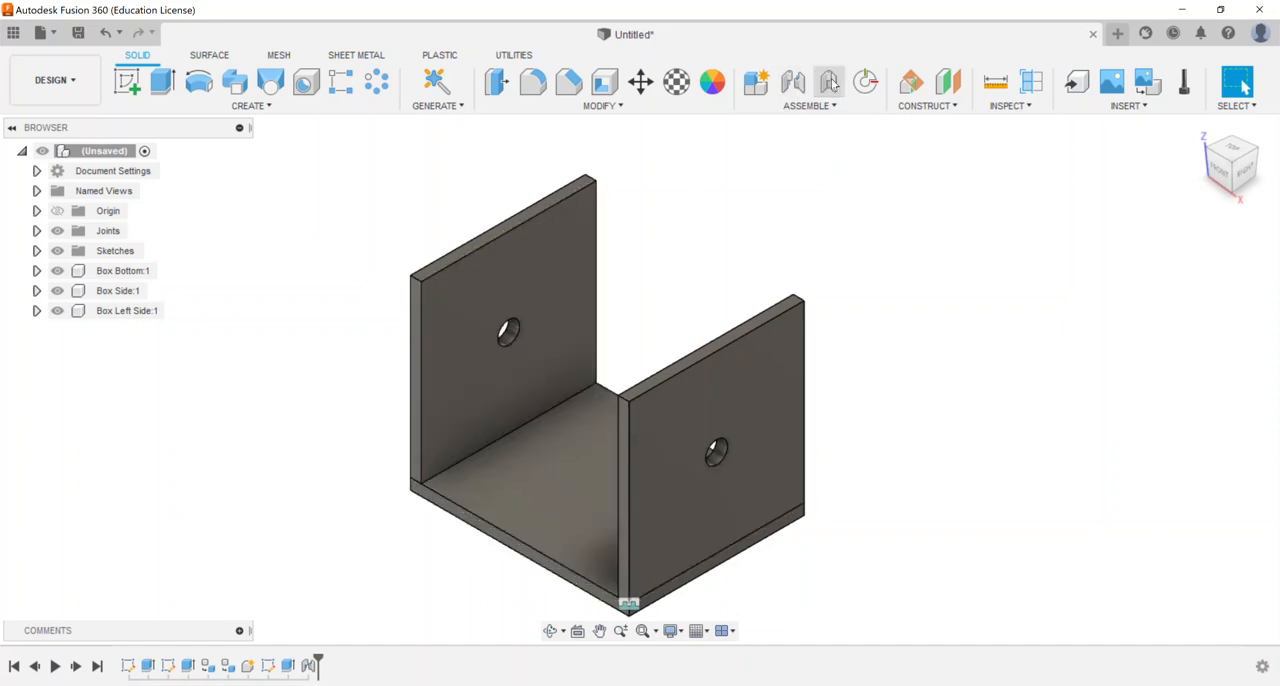
left_click(479, 264)
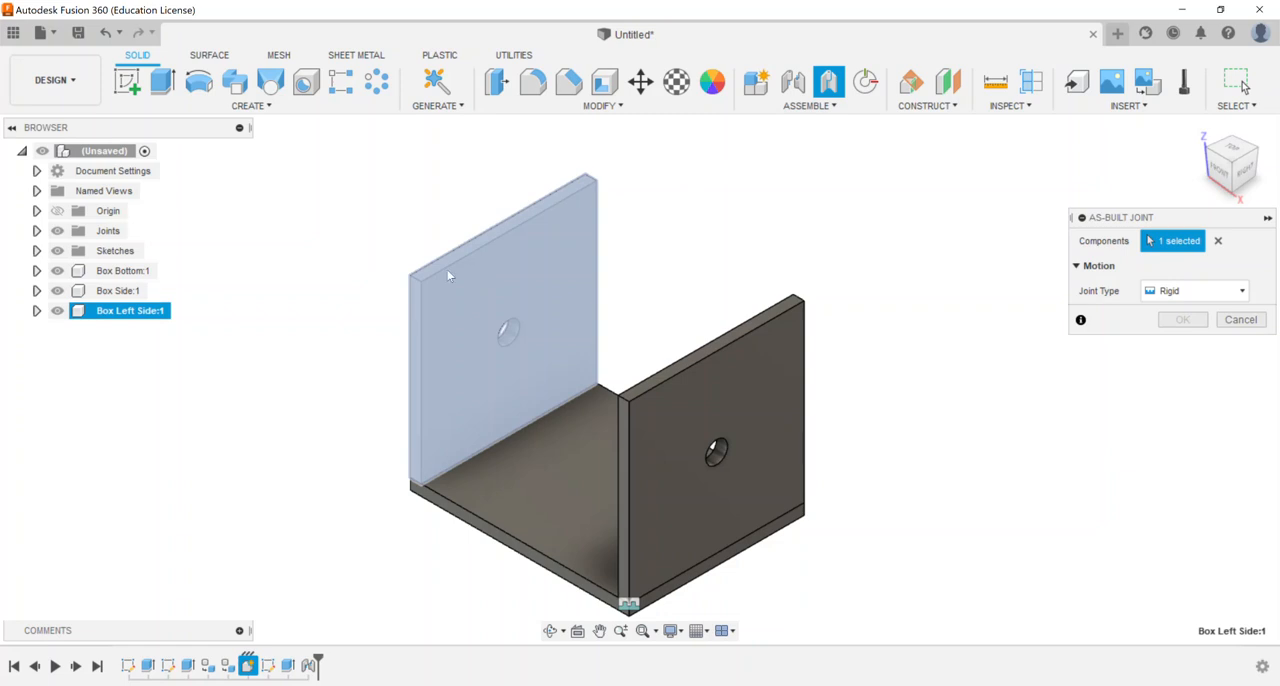
left_click(454, 502)
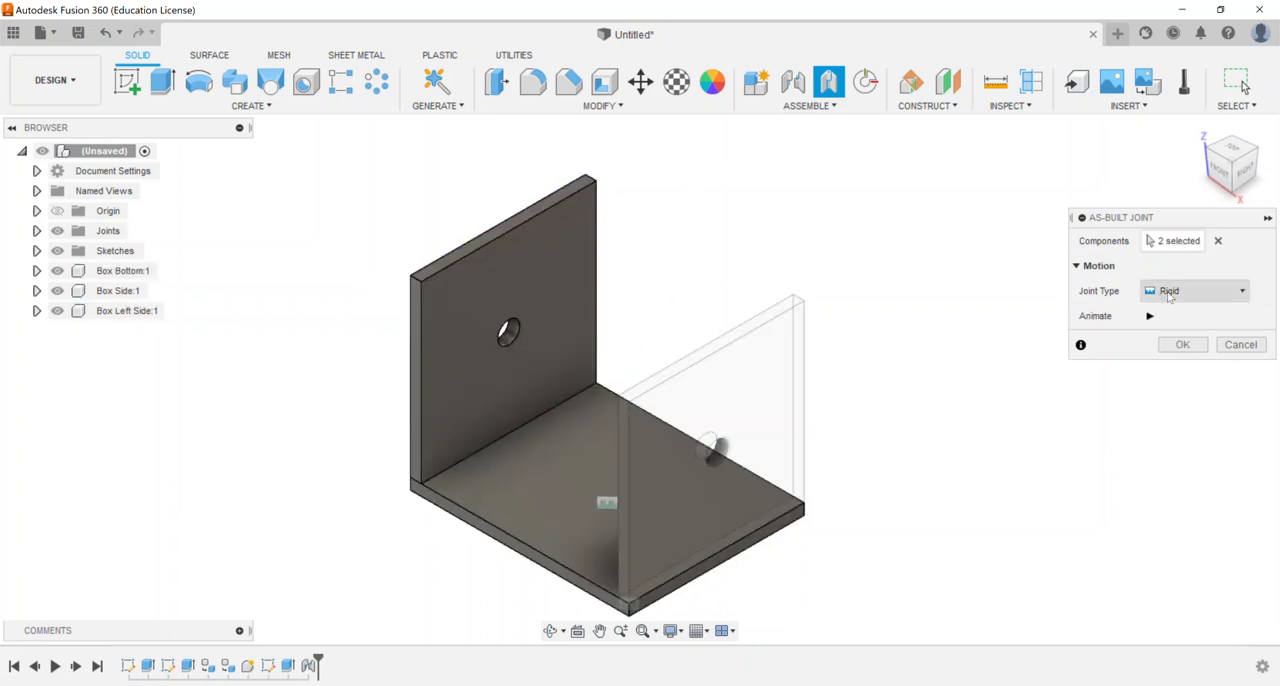
left_click(1182, 344)
Test-move the jointed box by its left side plate, and undo the move
middle_click_drag(600, 262, 645, 274, "shift")
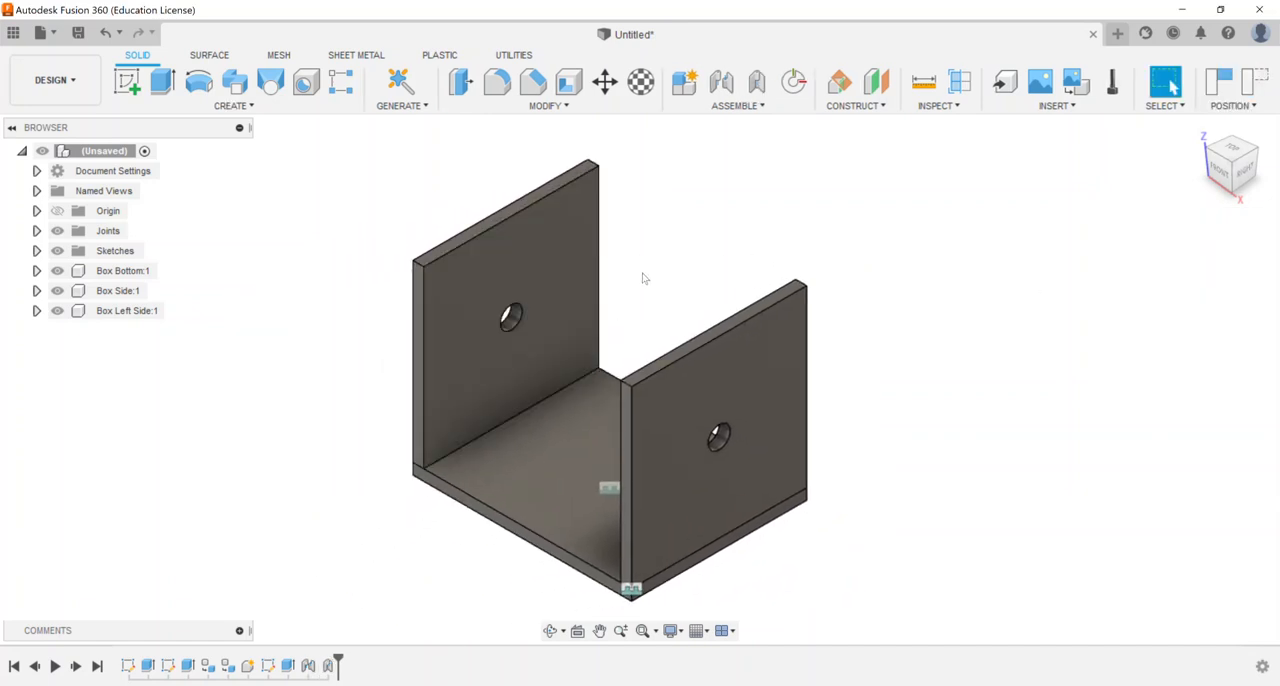
key("ctrl+z")
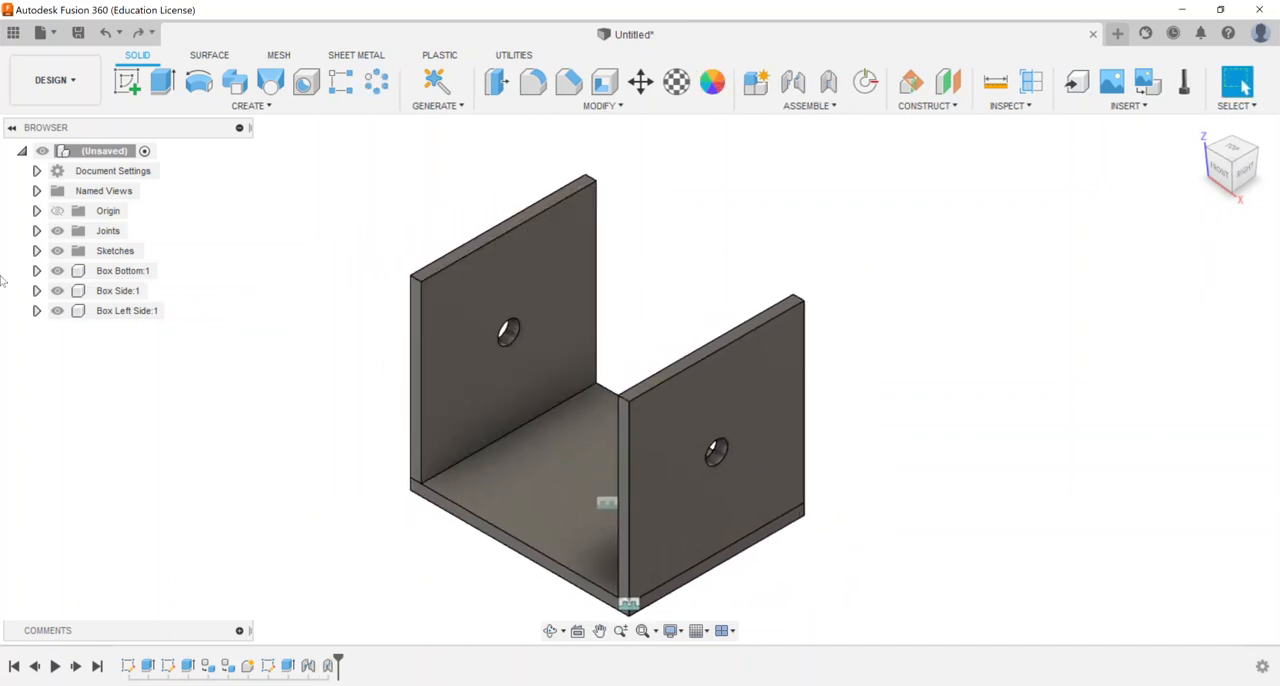
Ground the Box Bottom component
right_click(128, 271)
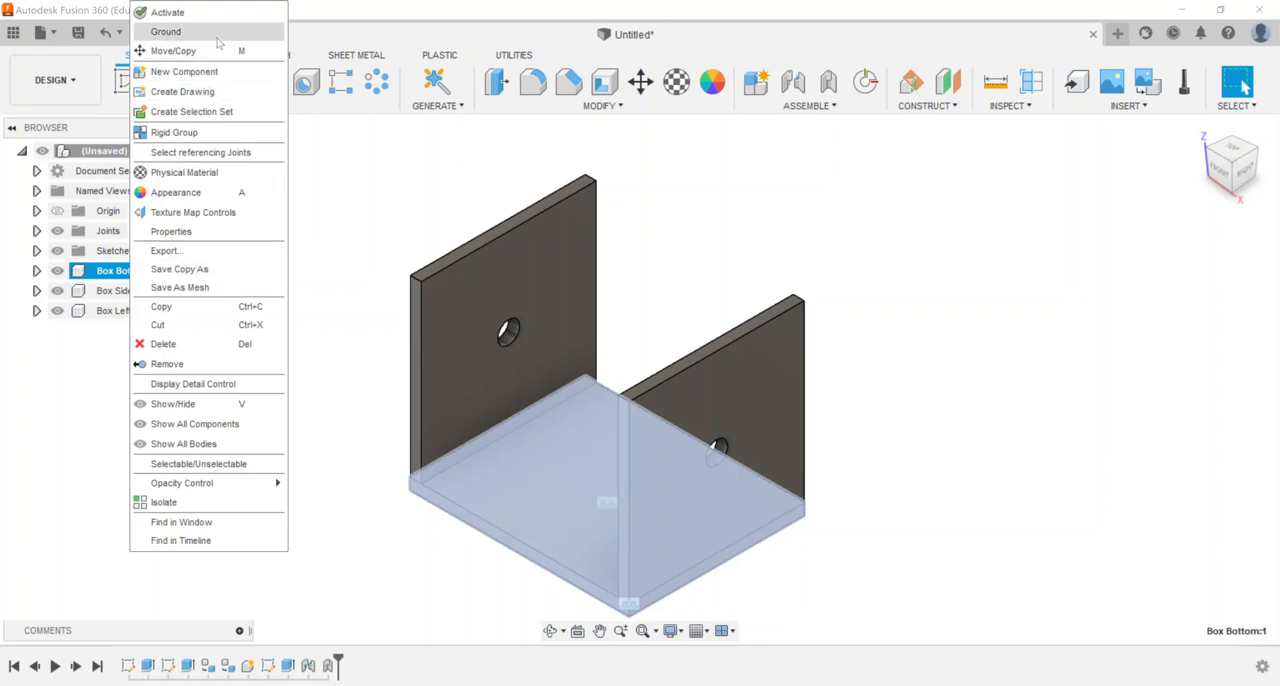
left_click(166, 31)
left_click(389, 290)
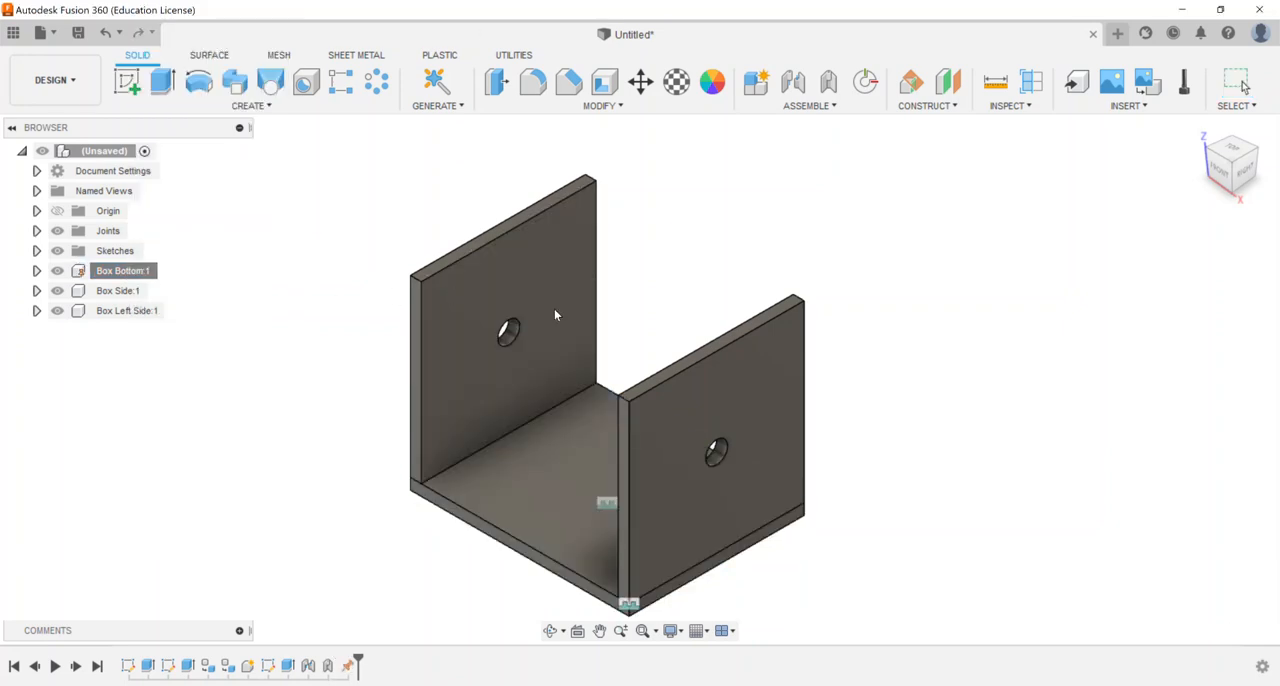